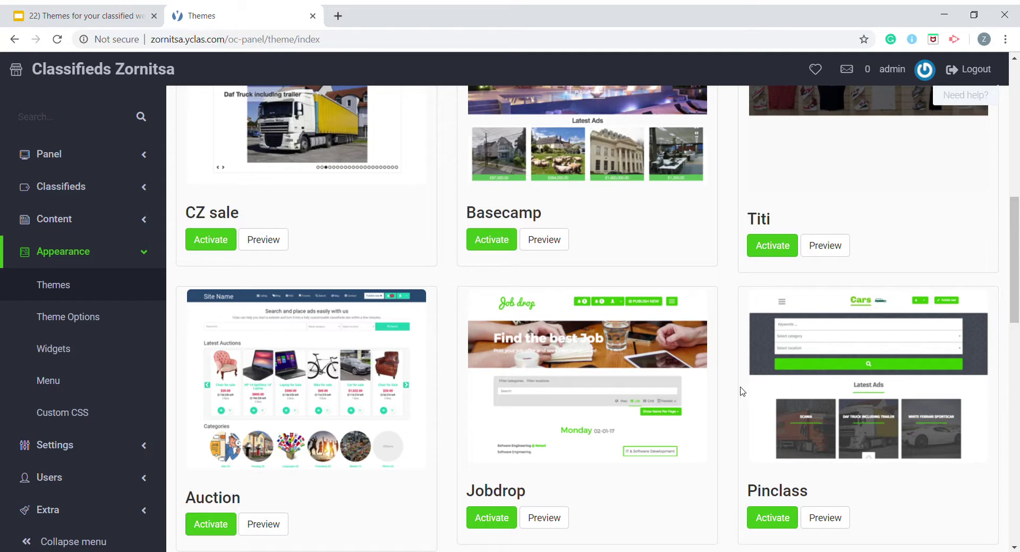
# Preview the Jobdrop theme and look through its demo homepage down to the footer
pyautogui.scroll(-2, 741, 391)
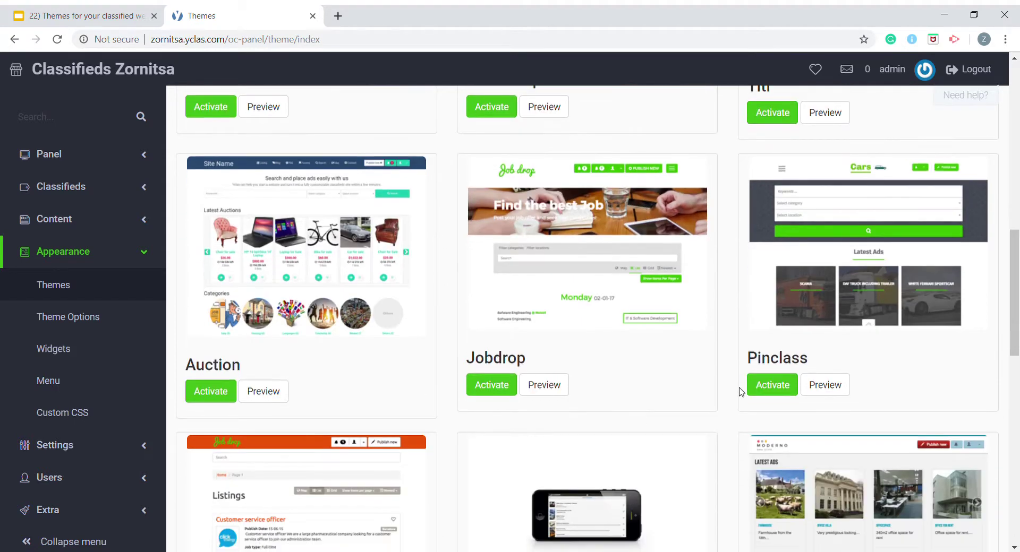
pyautogui.click(552, 393)
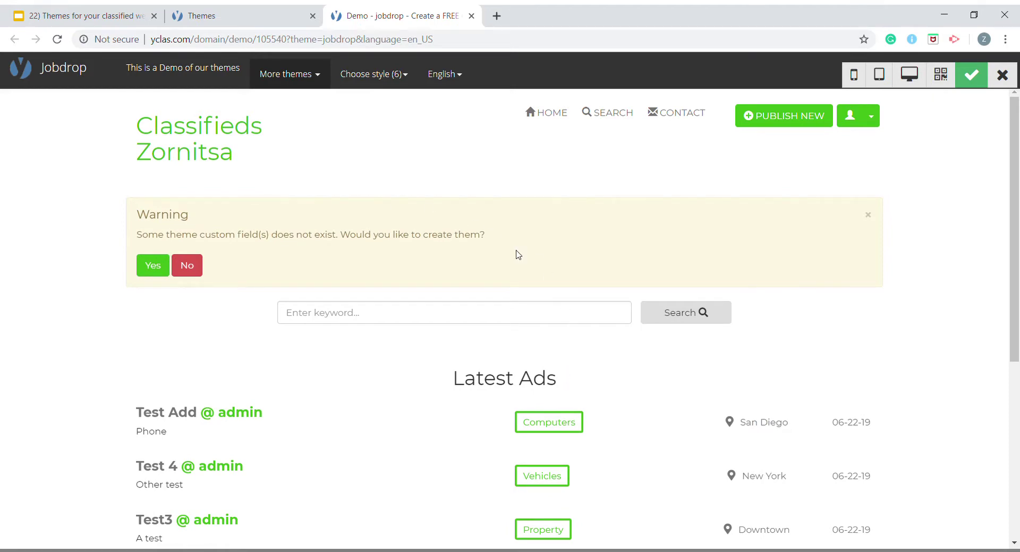
pyautogui.scroll(-6, 838, 295)
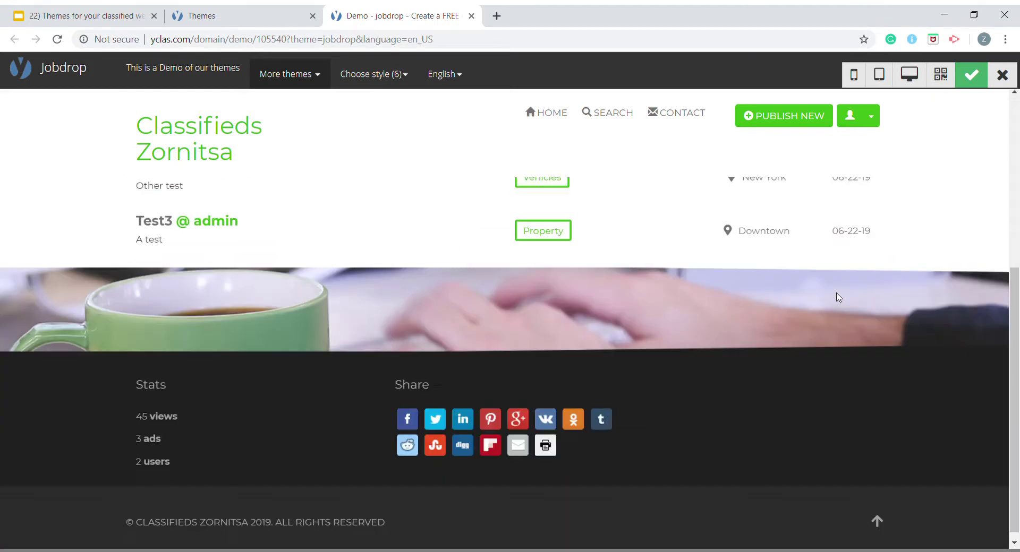
pyautogui.scroll(6, 838, 296)
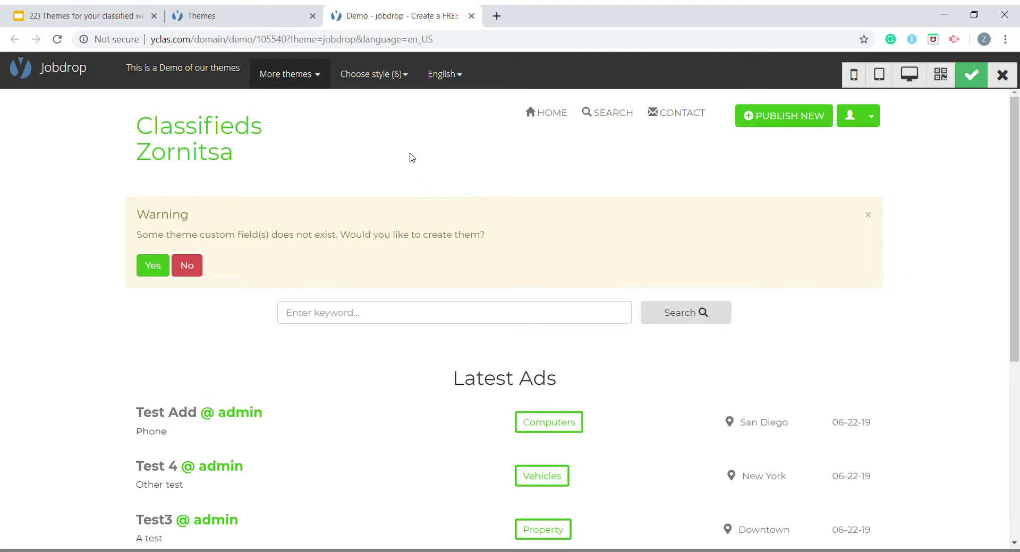
# Examine the other themes, color styles and languages offered for the Jobdrop demo
pyautogui.click(314, 78)
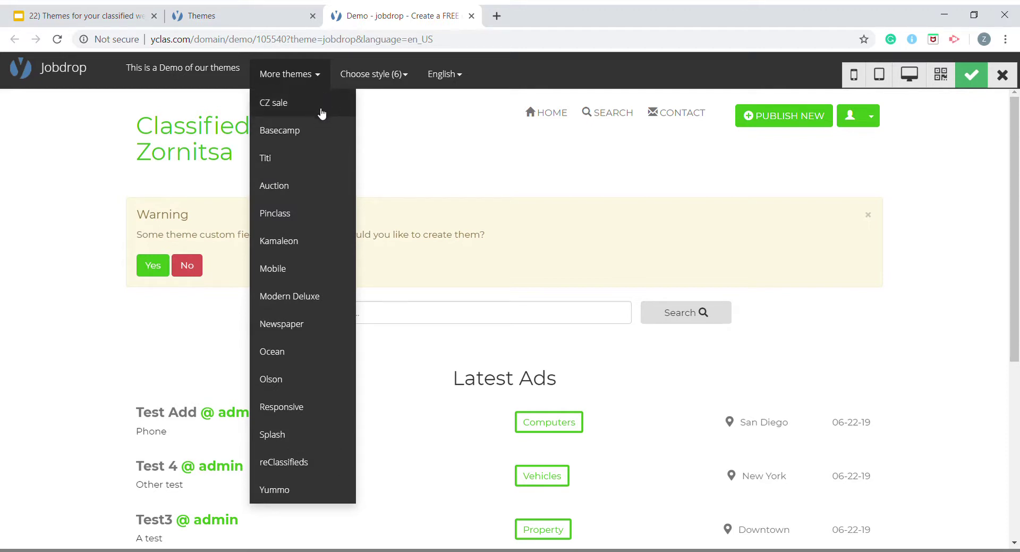
pyautogui.click(370, 75)
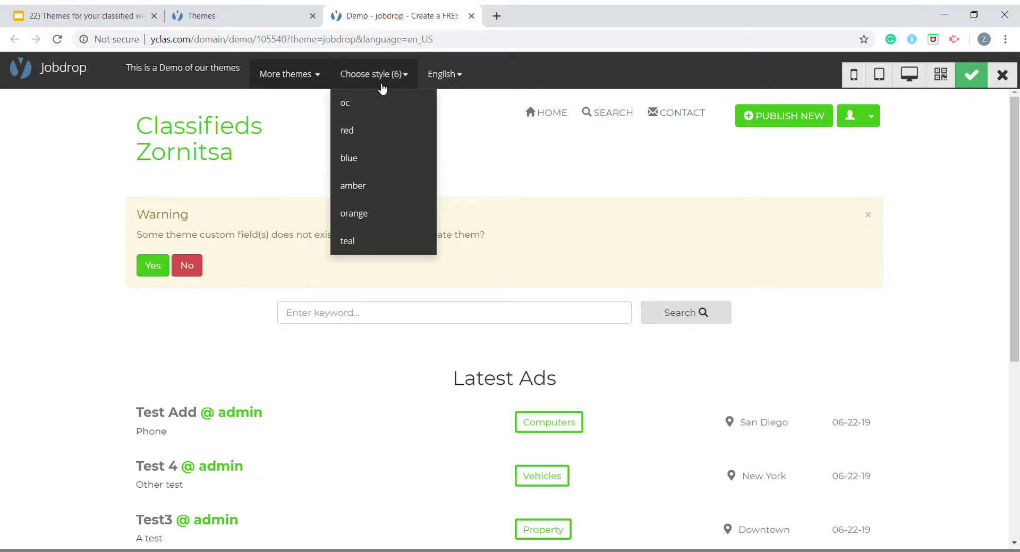
pyautogui.click(439, 79)
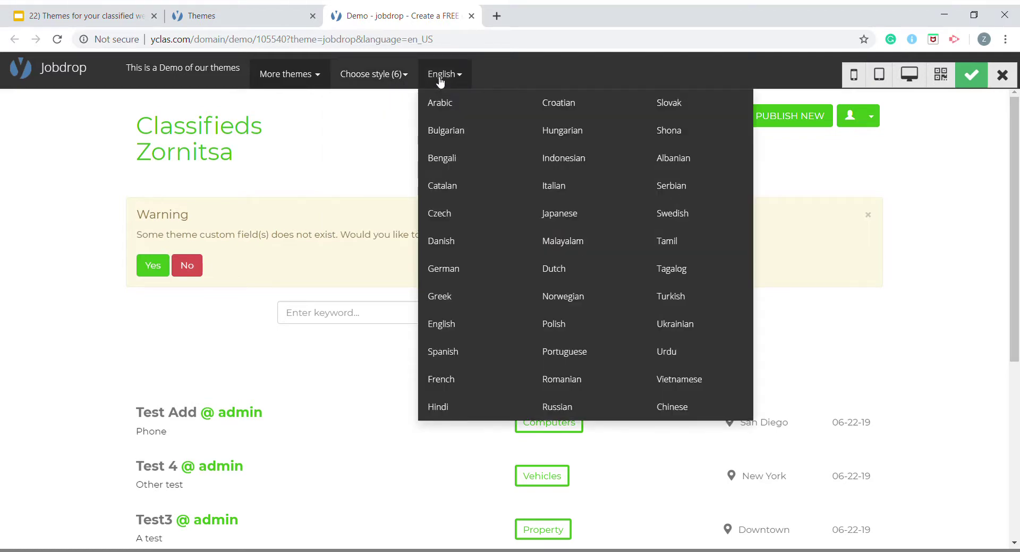
pyautogui.click(439, 78)
# Return to the site's Themes page and review the available themes and the current Ocean theme
pyautogui.click(242, 17)
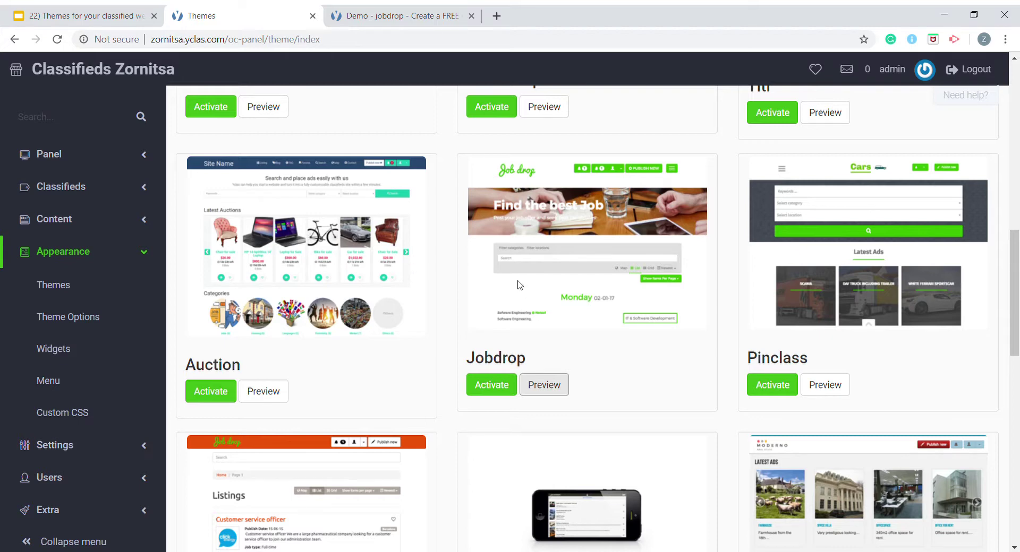
pyautogui.scroll(2, 520, 285)
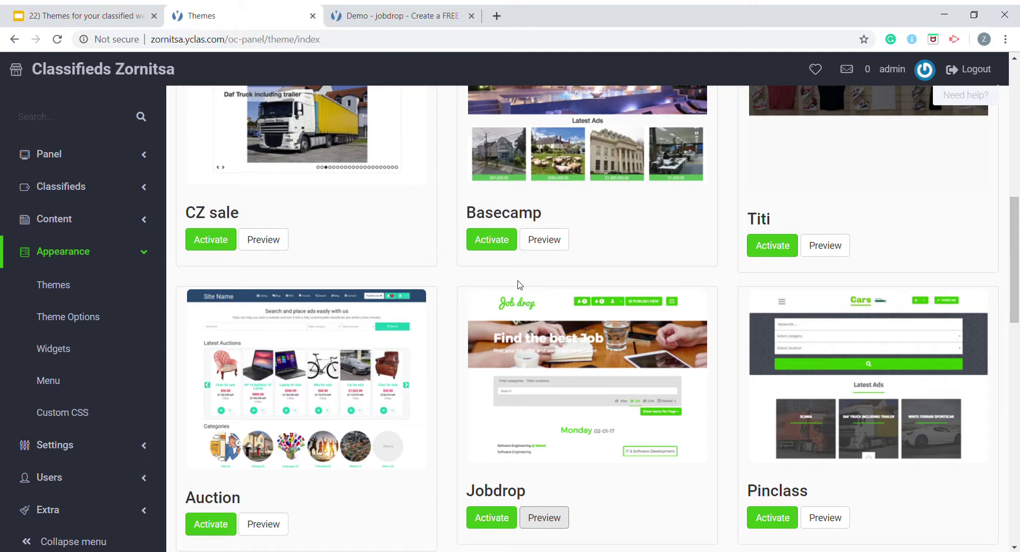
pyautogui.scroll(1, 520, 285)
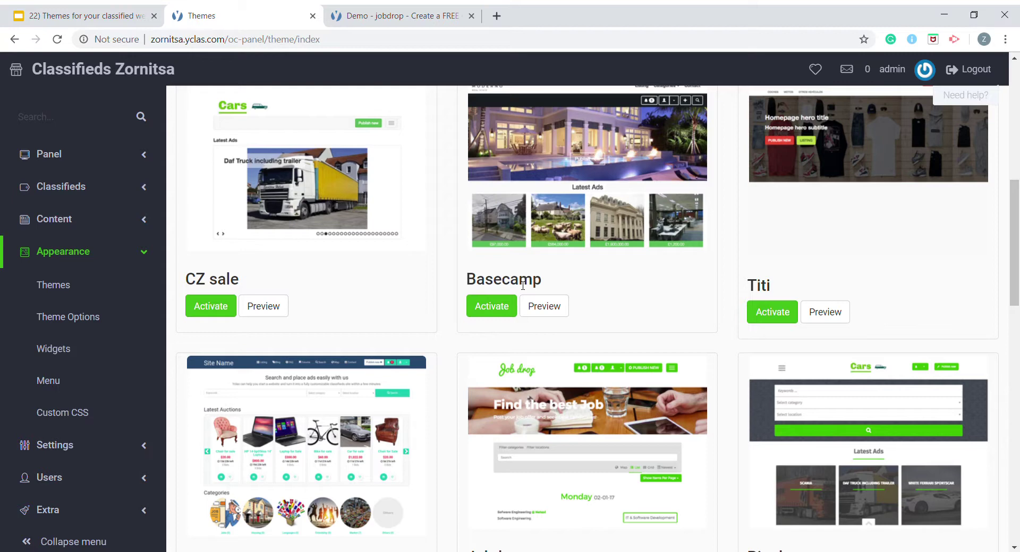
pyautogui.scroll(4, 522, 286)
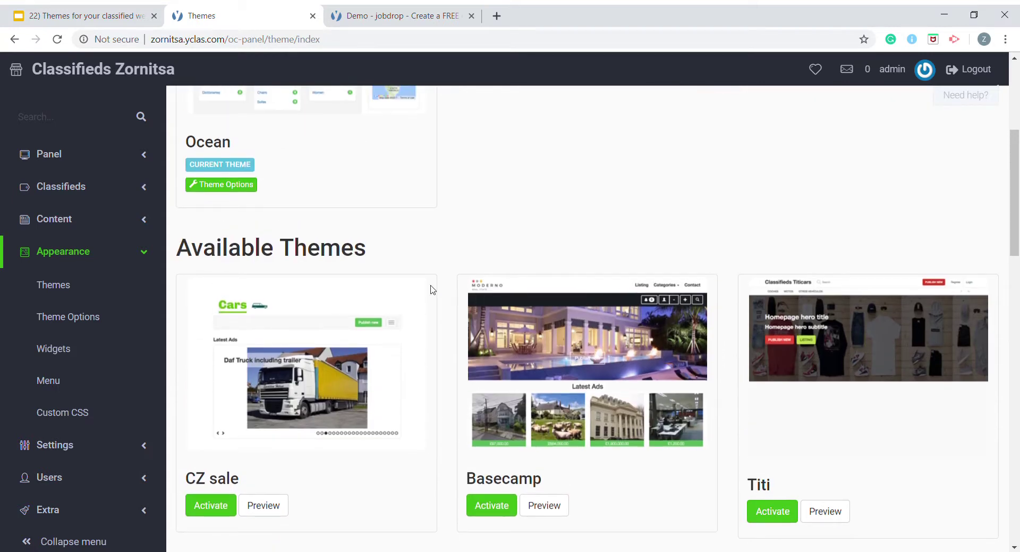
pyautogui.scroll(3, 432, 290)
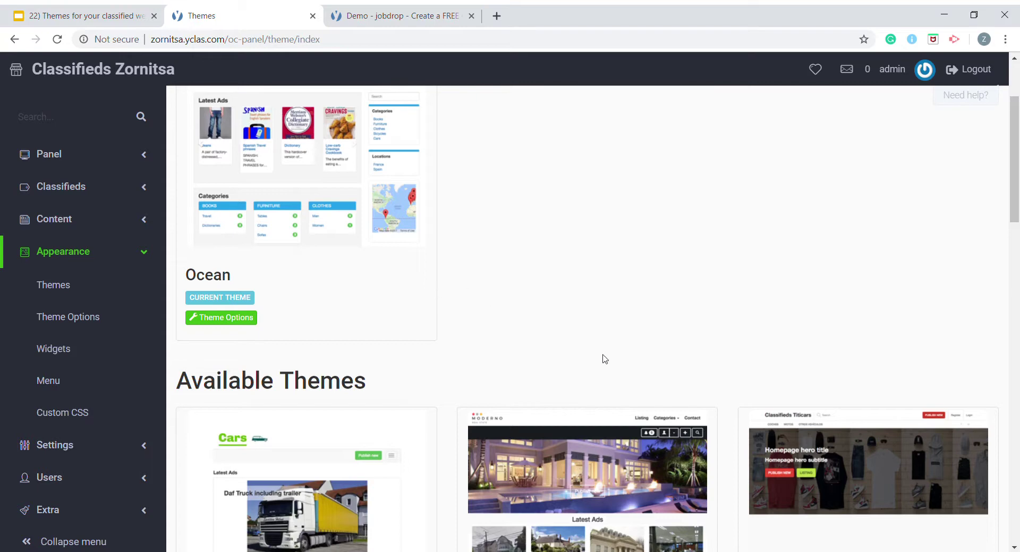
pyautogui.scroll(-3, 600, 366)
pyautogui.scroll(-3, 599, 371)
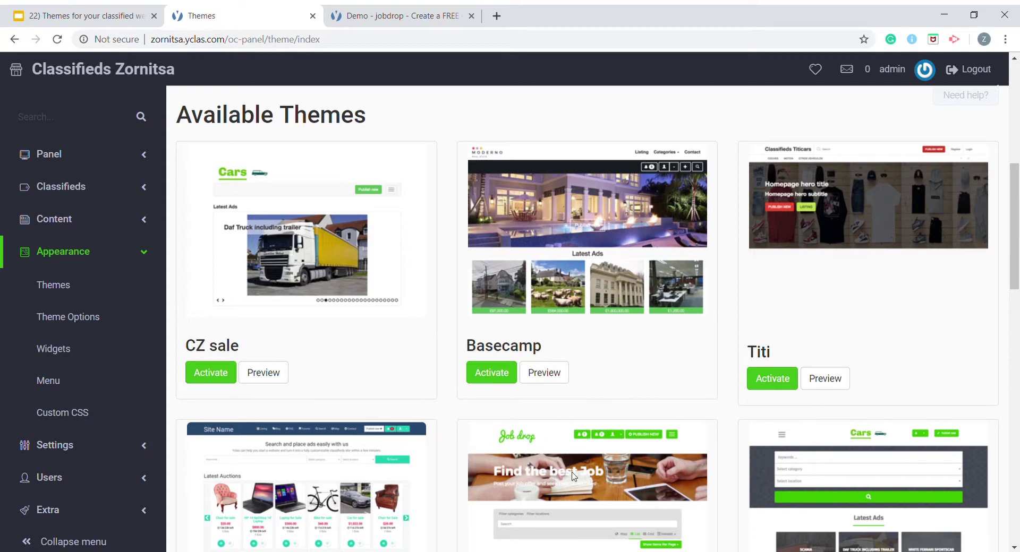
pyautogui.scroll(5, 734, 388)
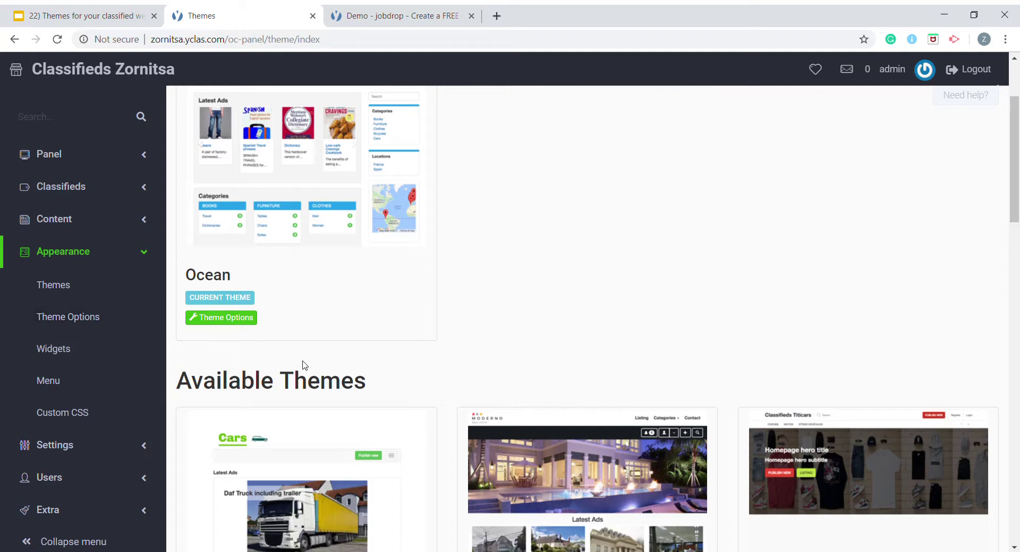
pyautogui.scroll(3, 305, 371)
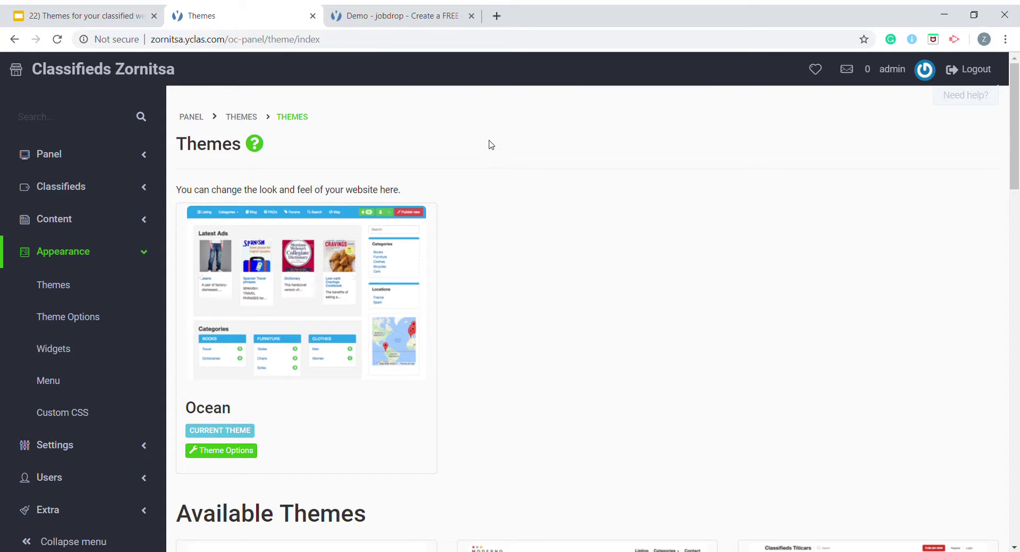
# Activate the Auction theme from the available themes
pyautogui.scroll(-6, 518, 298)
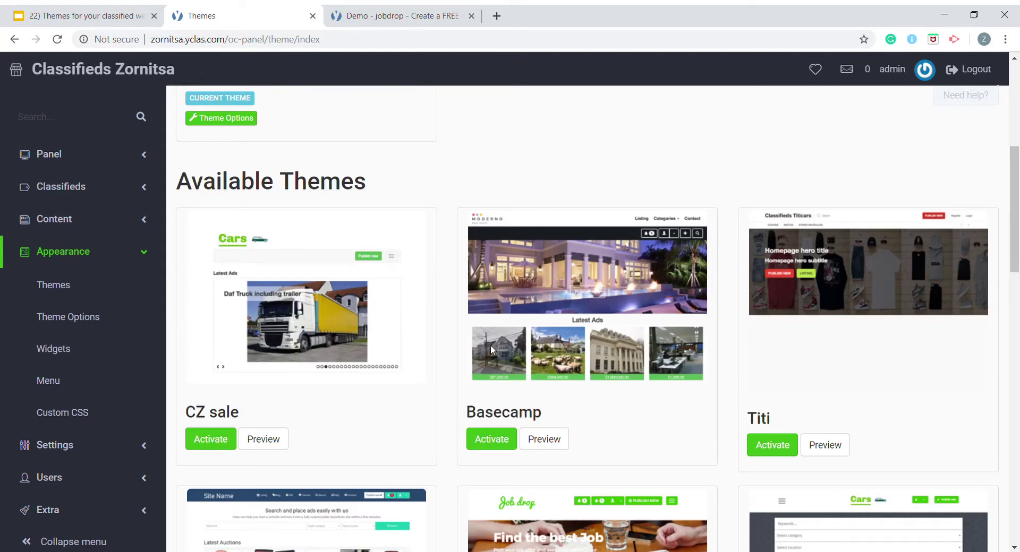
pyautogui.scroll(-6, 565, 301)
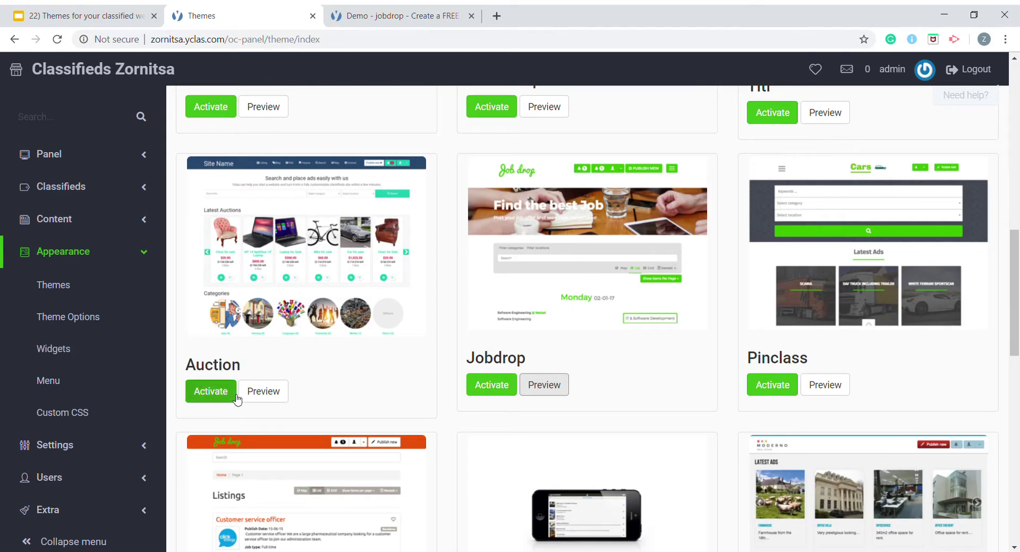
pyautogui.click(213, 393)
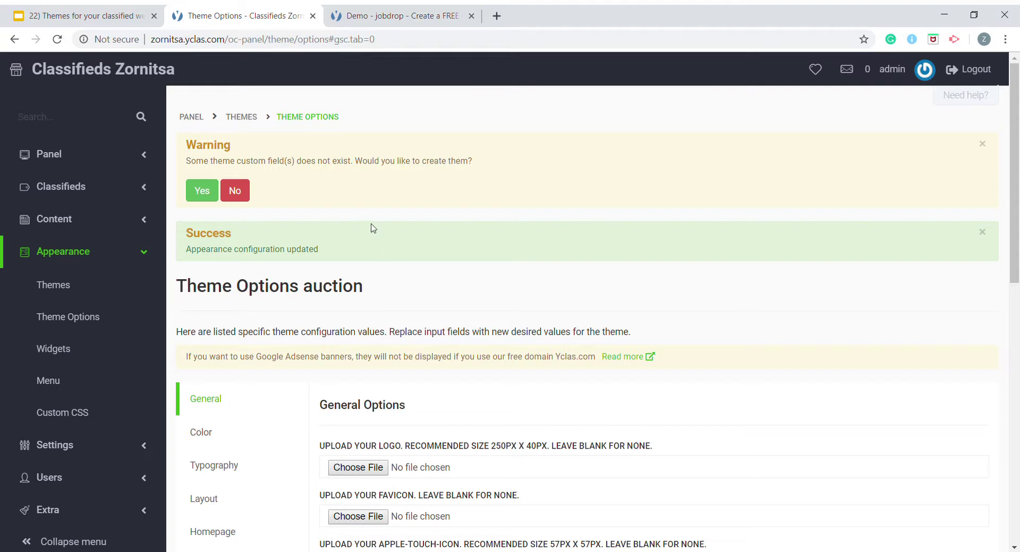
# Open the live classifieds site to view the Auction theme, close the Jobdrop demo and return to the admin panel
pyautogui.click(111, 84)
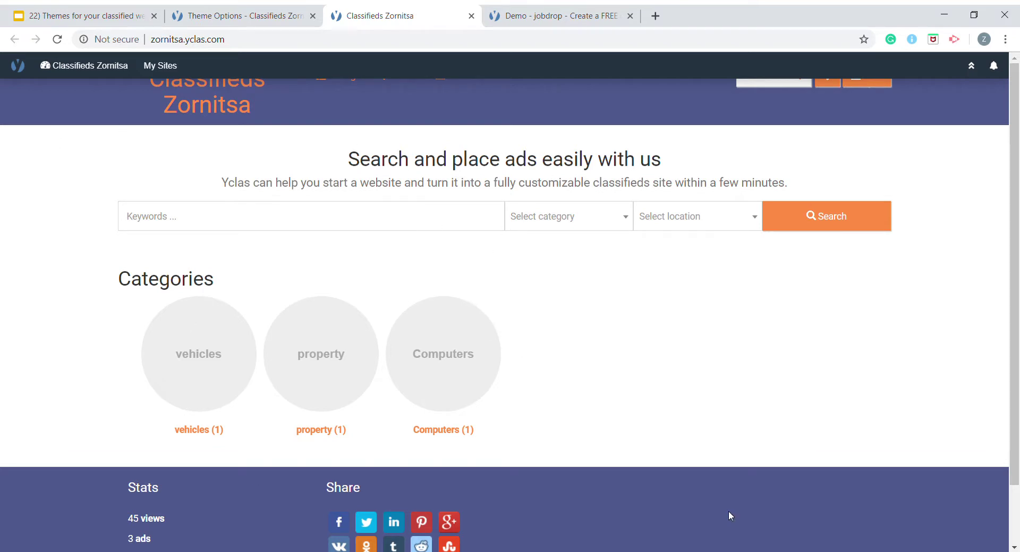
pyautogui.click(253, 9)
pyautogui.click(523, 13)
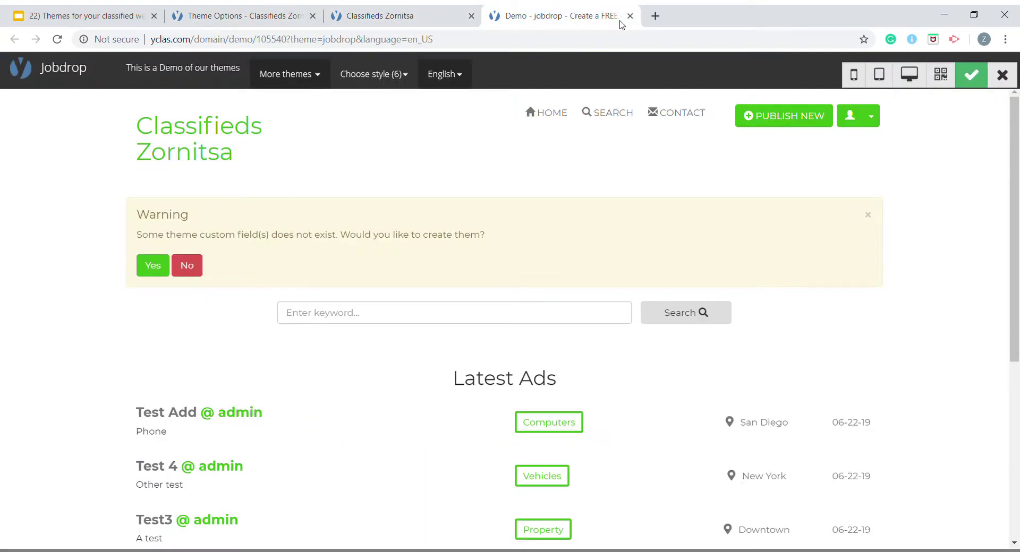
pyautogui.click(630, 16)
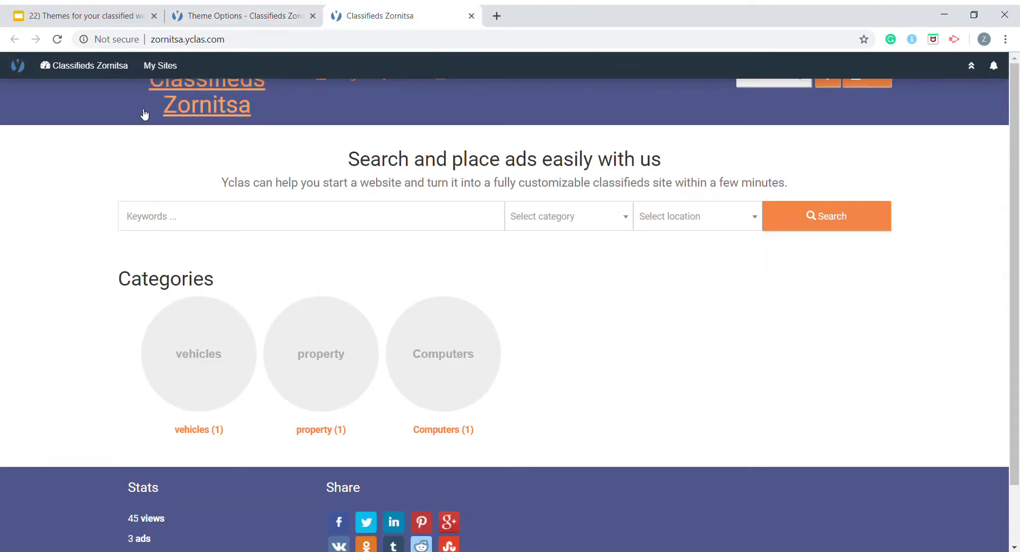
pyautogui.click(213, 18)
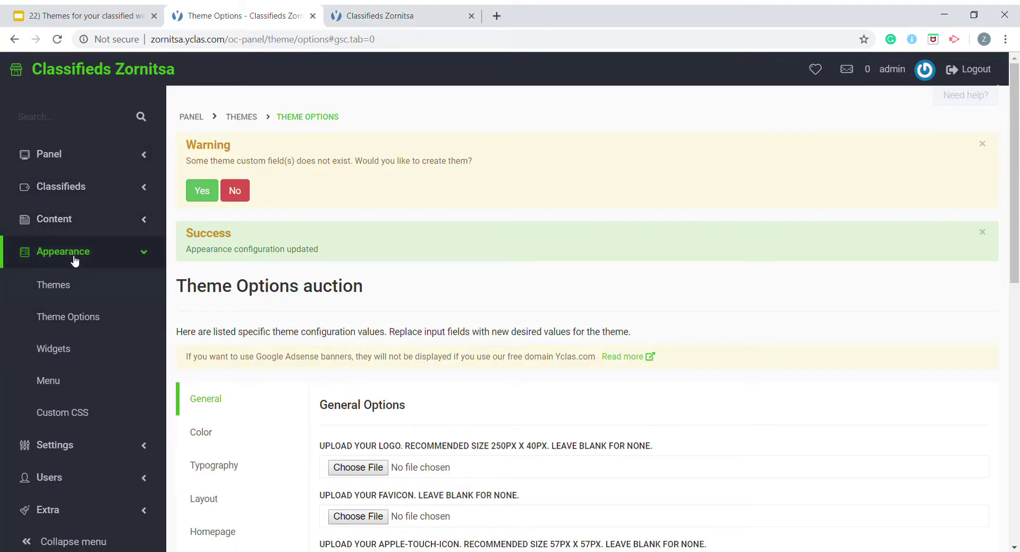
# Choose another color scheme in the Auction theme's options and save the update
pyautogui.click(70, 318)
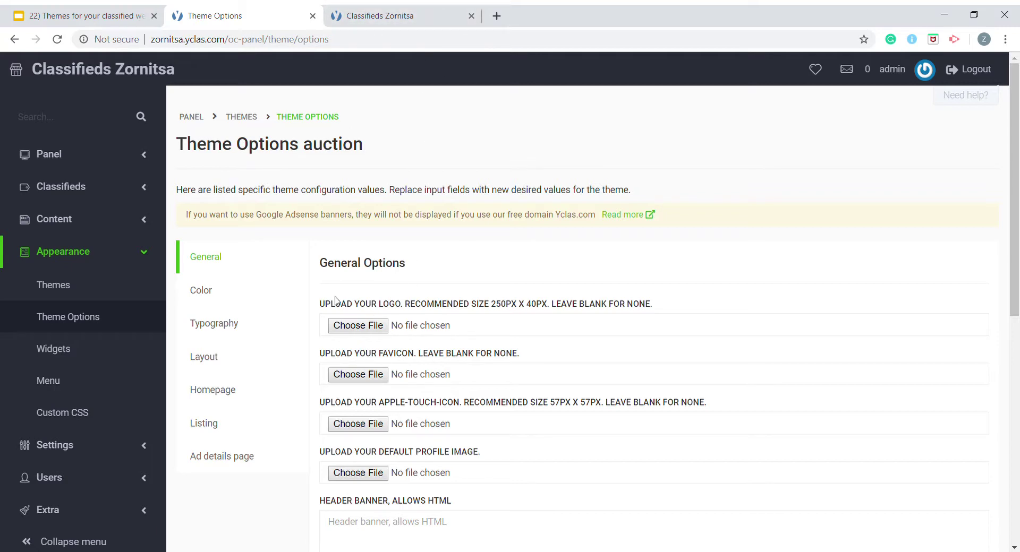
pyautogui.scroll(-1, 426, 309)
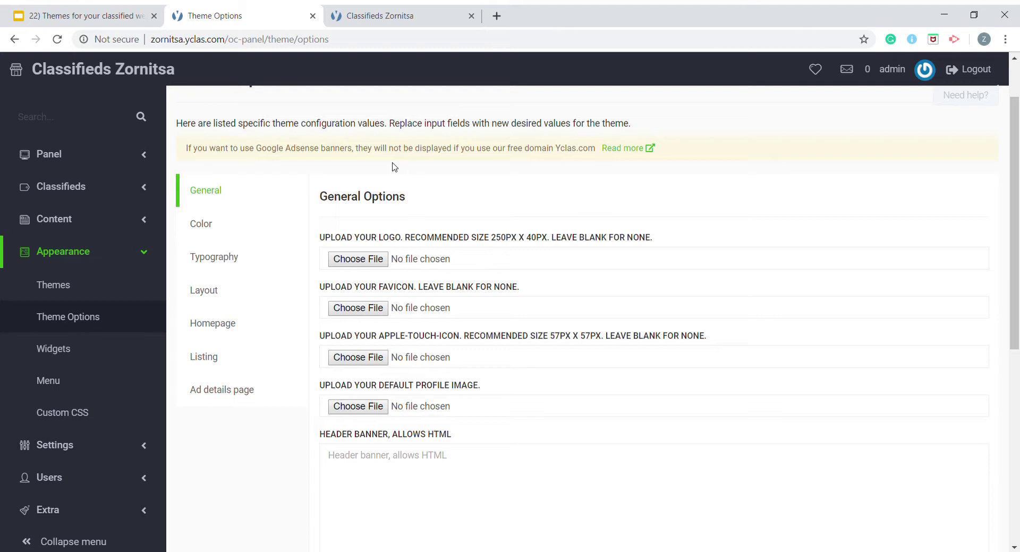
pyautogui.click(225, 233)
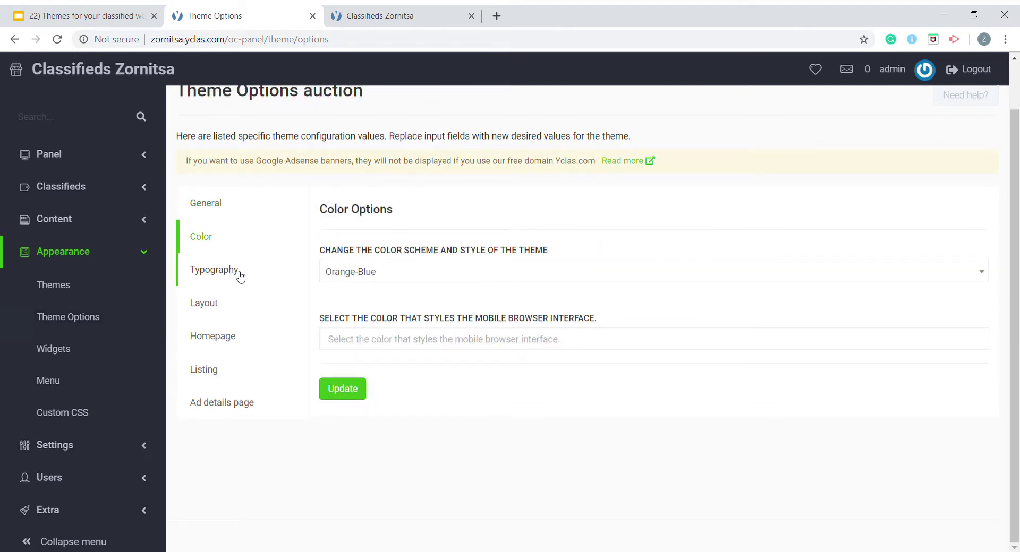
pyautogui.click(334, 272)
pyautogui.click(342, 319)
pyautogui.click(358, 391)
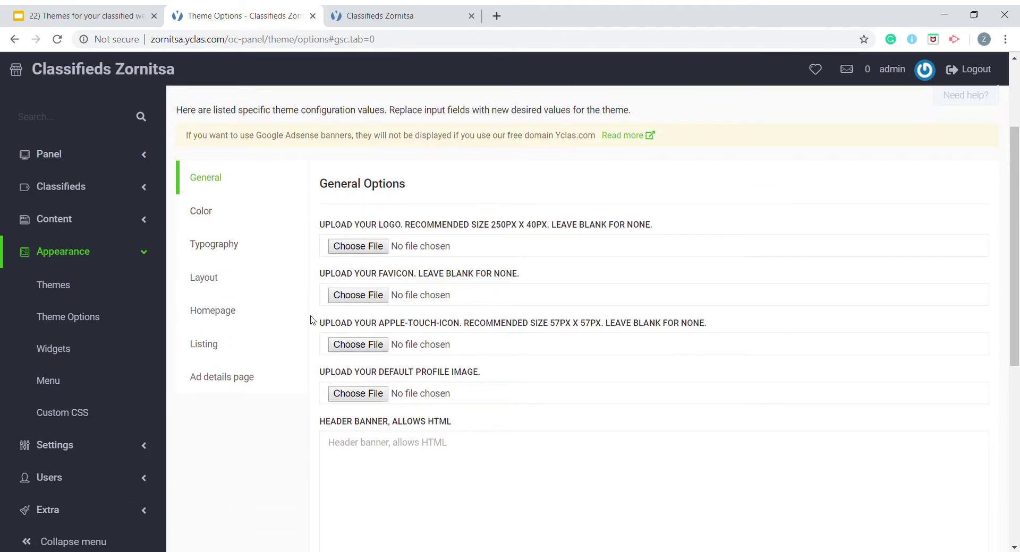
# Review the Auction theme's typography, layout, homepage, listing and ad details page options
pyautogui.click(227, 248)
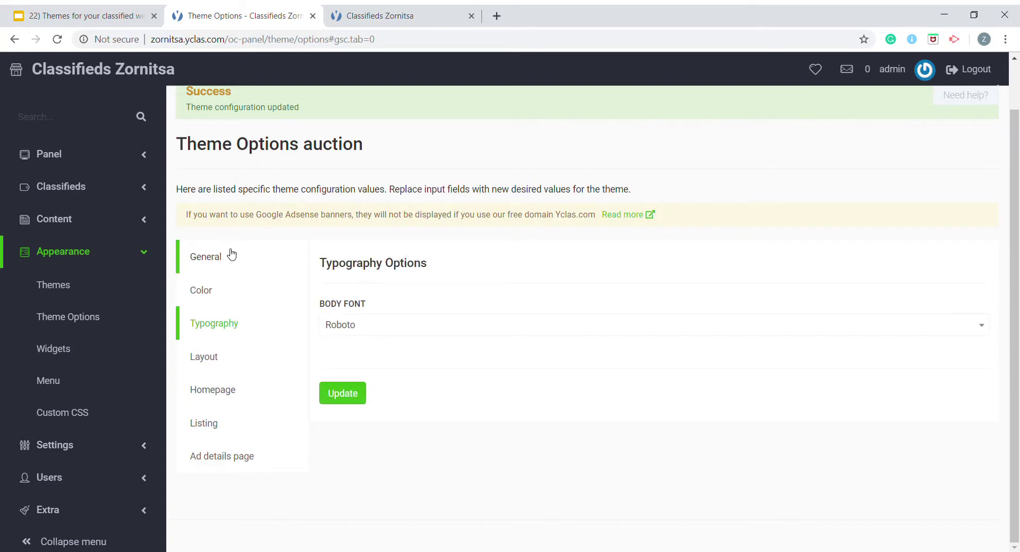
pyautogui.click(223, 360)
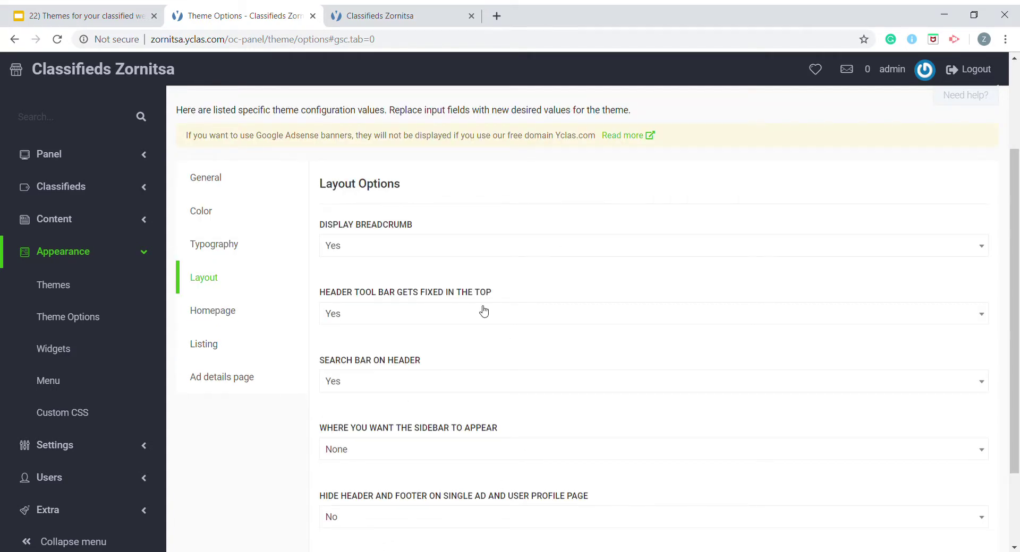
pyautogui.click(254, 322)
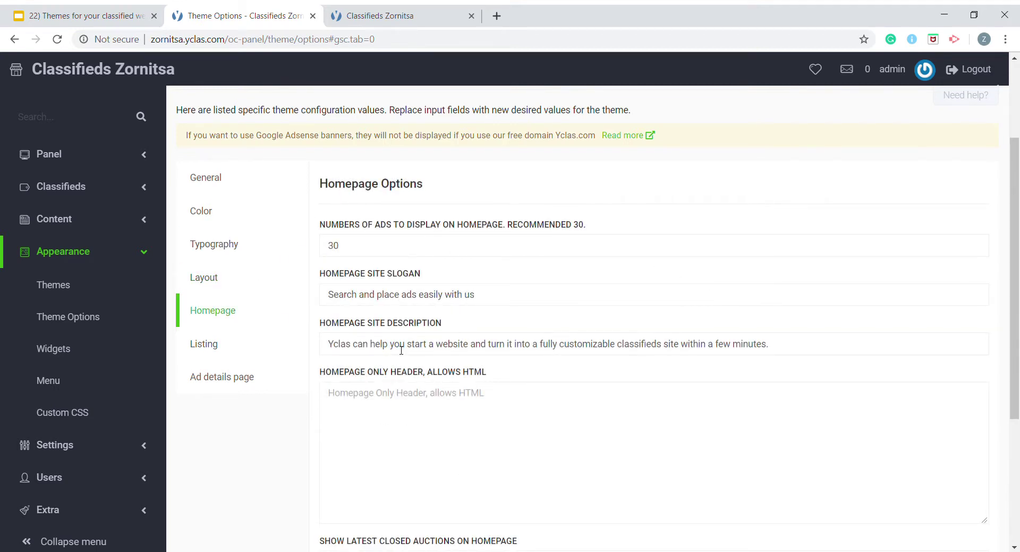
pyautogui.click(204, 345)
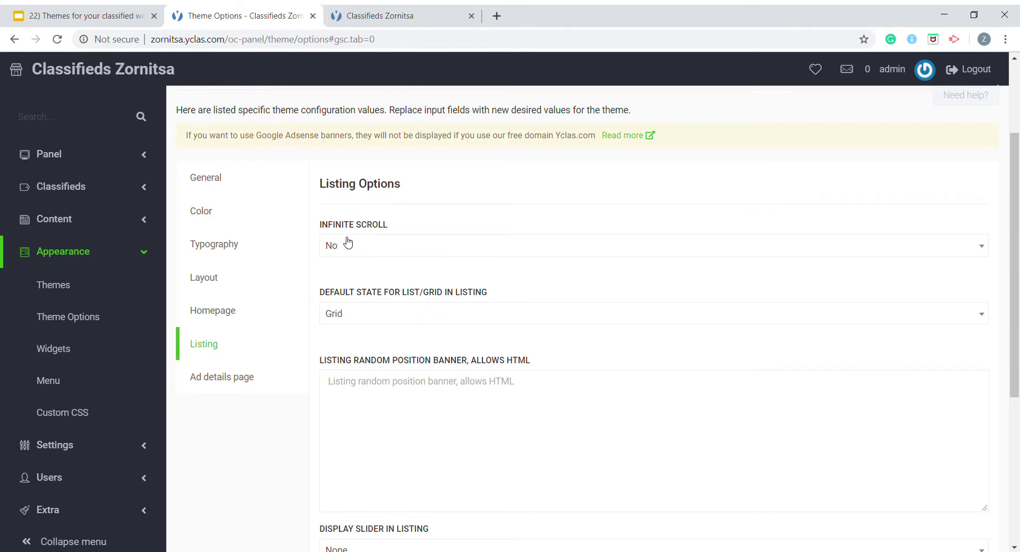
pyautogui.scroll(-5, 457, 445)
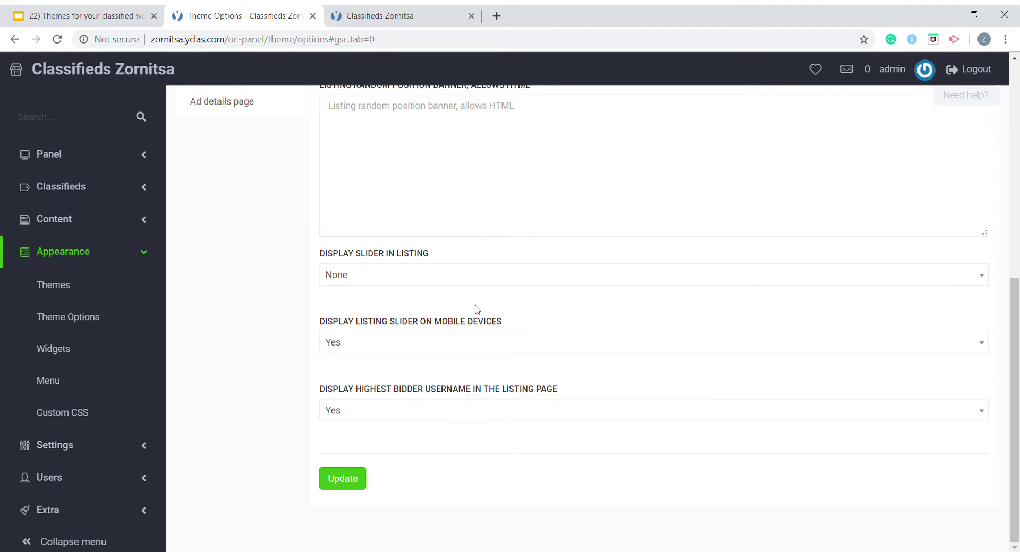
pyautogui.scroll(5, 477, 310)
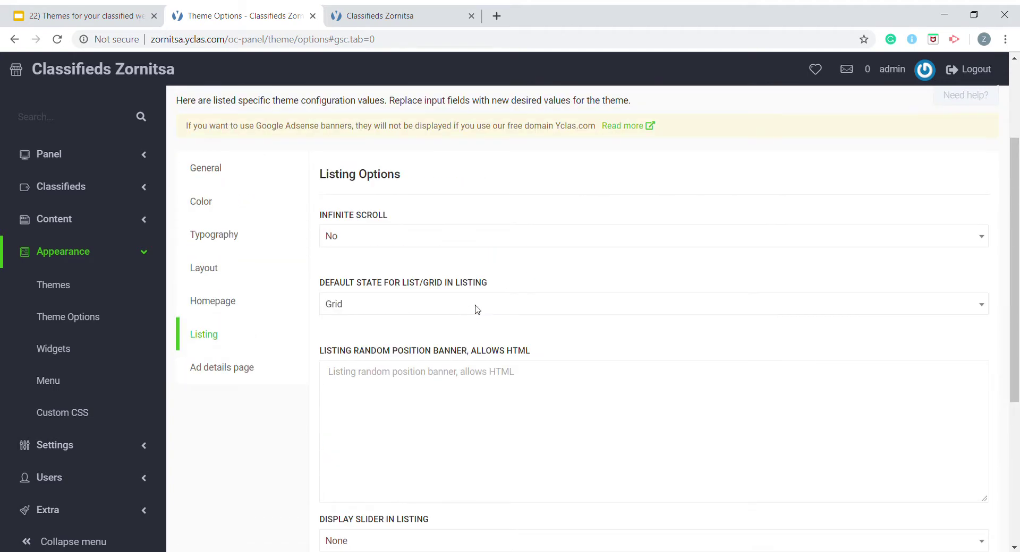
pyautogui.click(210, 371)
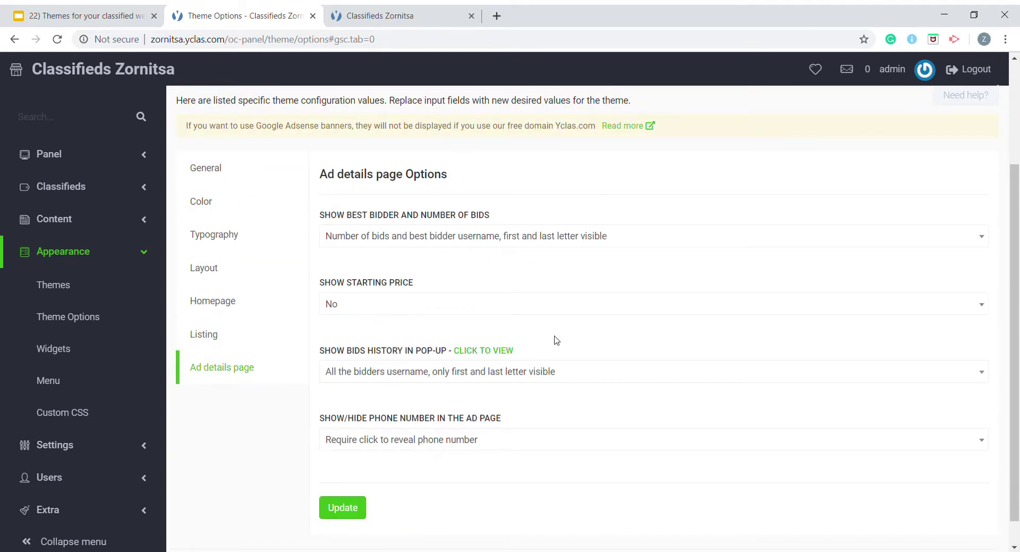
pyautogui.scroll(-1, 555, 411)
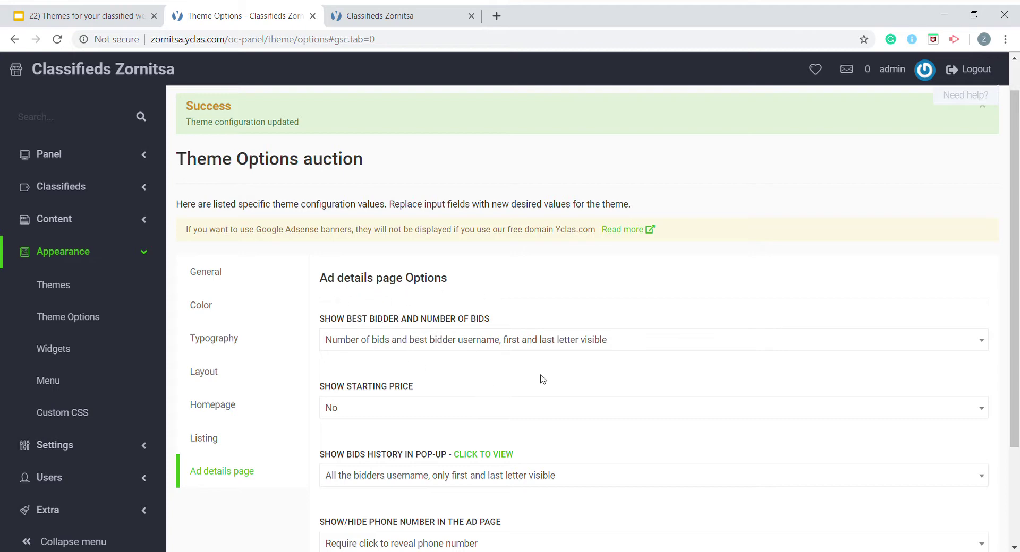
pyautogui.scroll(-3, 542, 377)
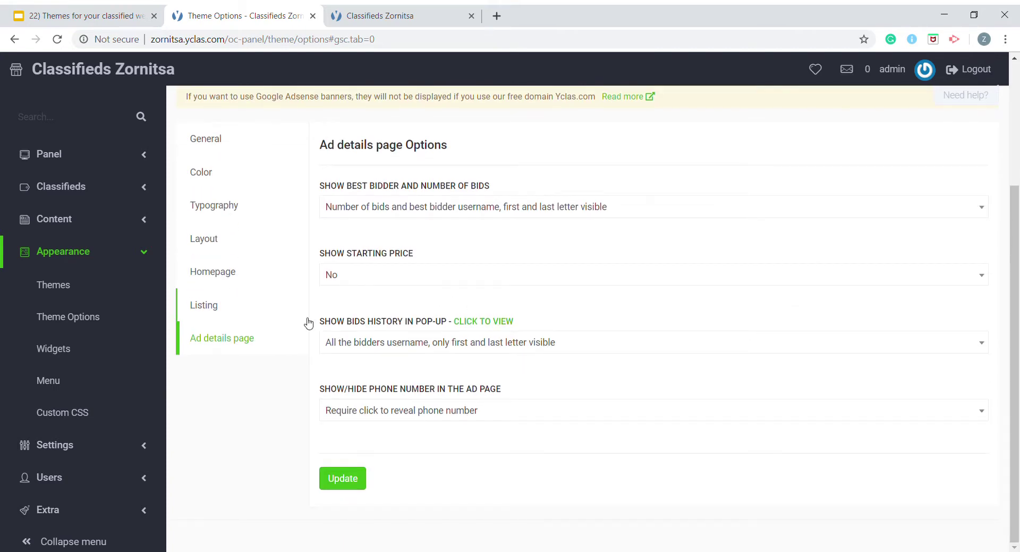
# Reload the live classifieds site to check the Auction theme's updated color scheme
pyautogui.scroll(3, 555, 370)
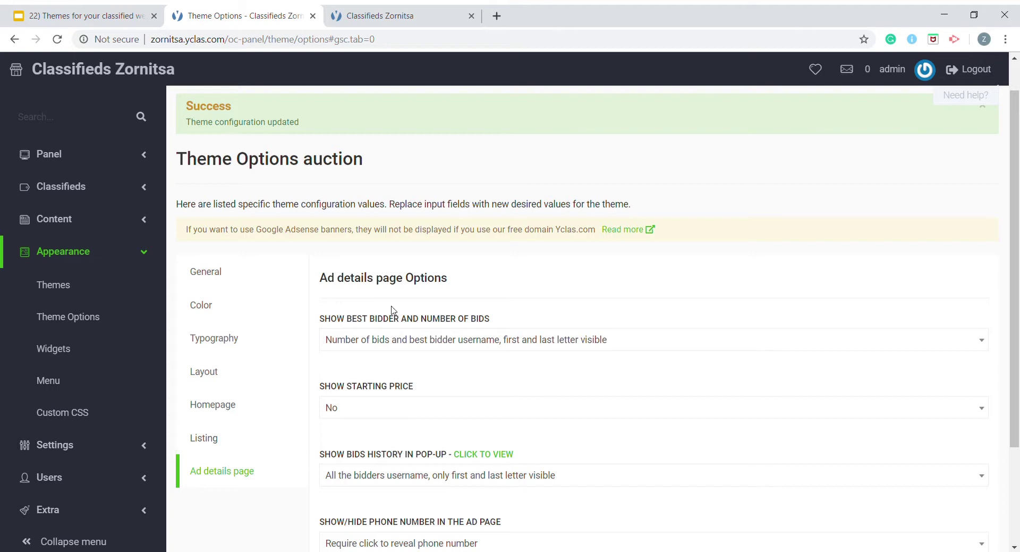
pyautogui.scroll(-3, 392, 288)
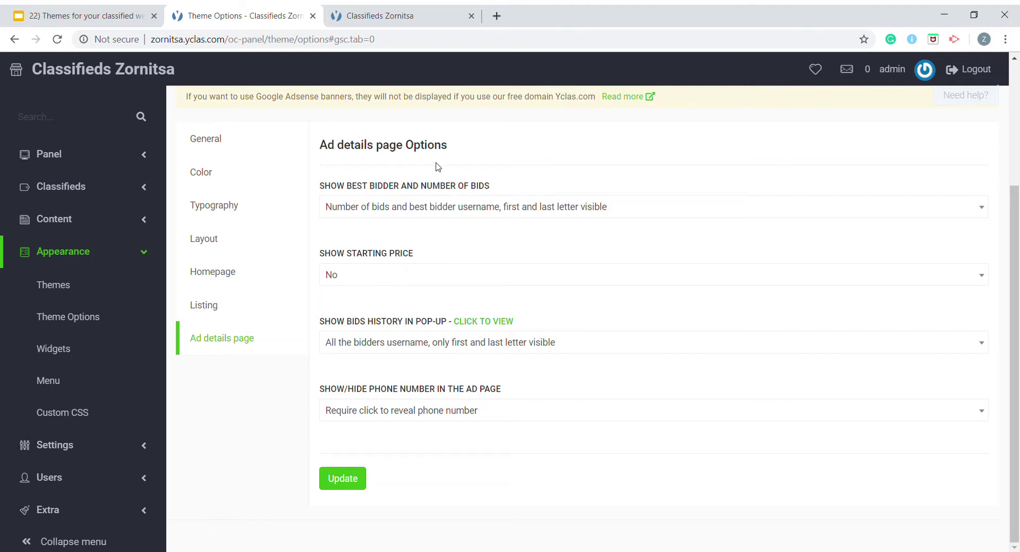
pyautogui.click(372, 15)
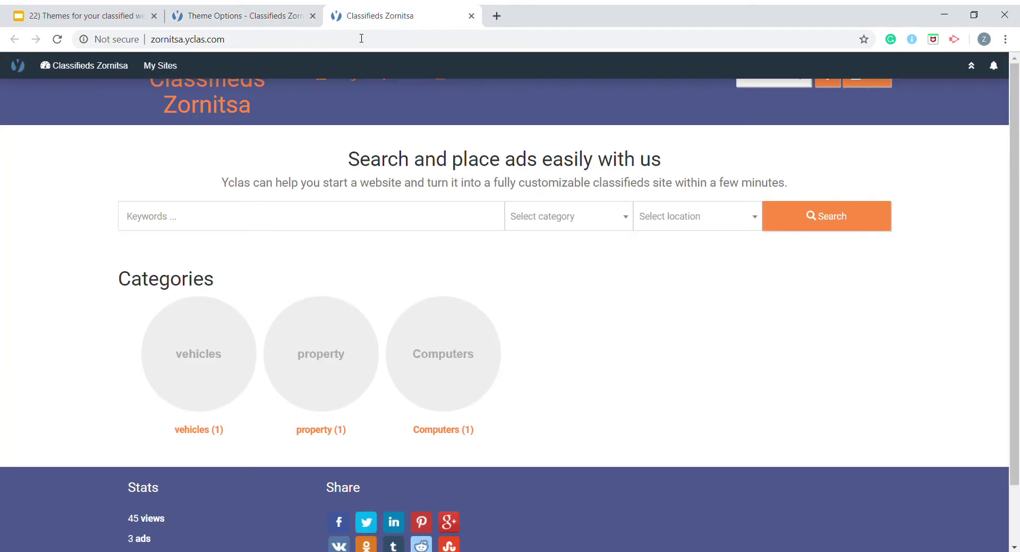
pyautogui.moveTo(63, 60)
pyautogui.click(57, 39)
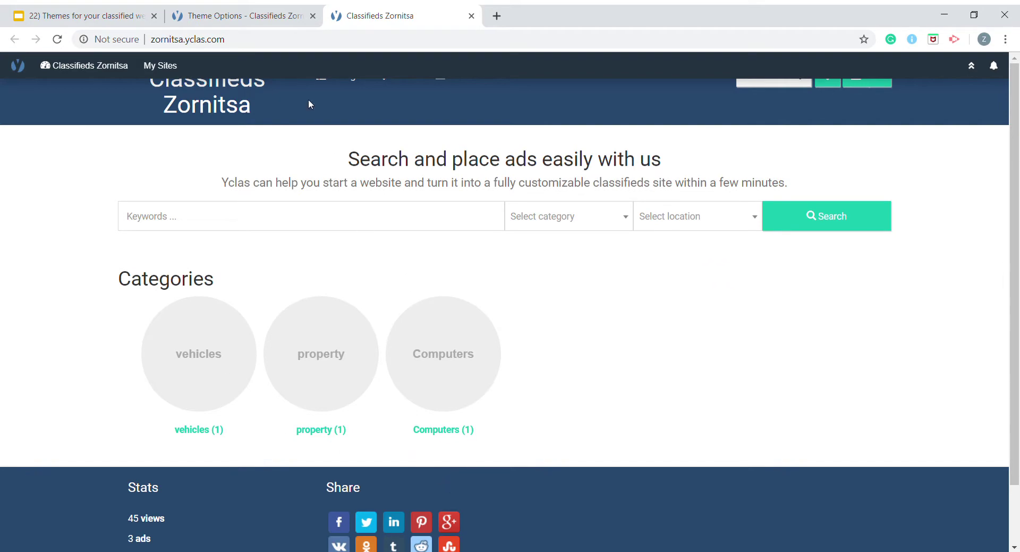
# Return to the admin panel's Themes page and browse all the available themes down to Splash, reClassifieds and Yummo
pyautogui.click(234, 9)
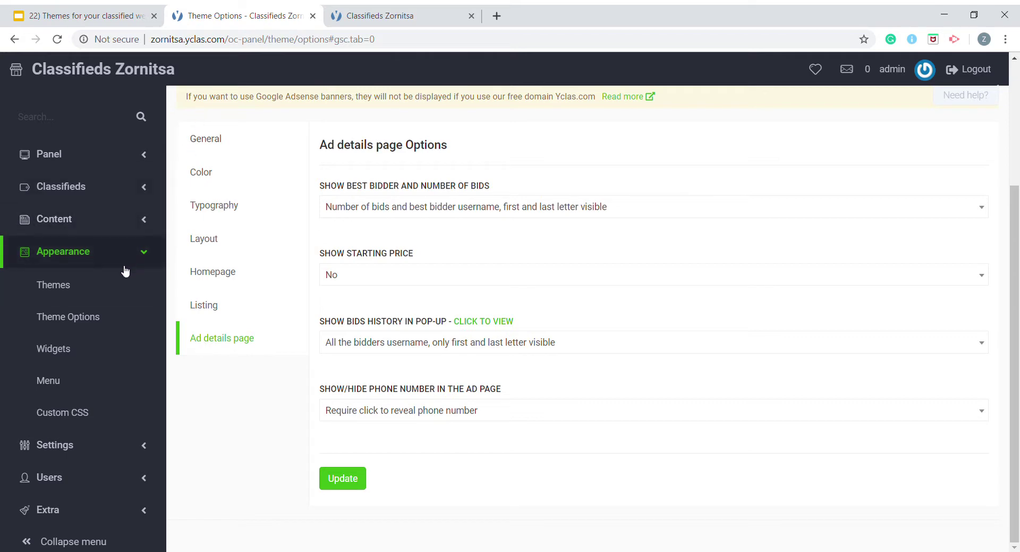
pyautogui.click(64, 286)
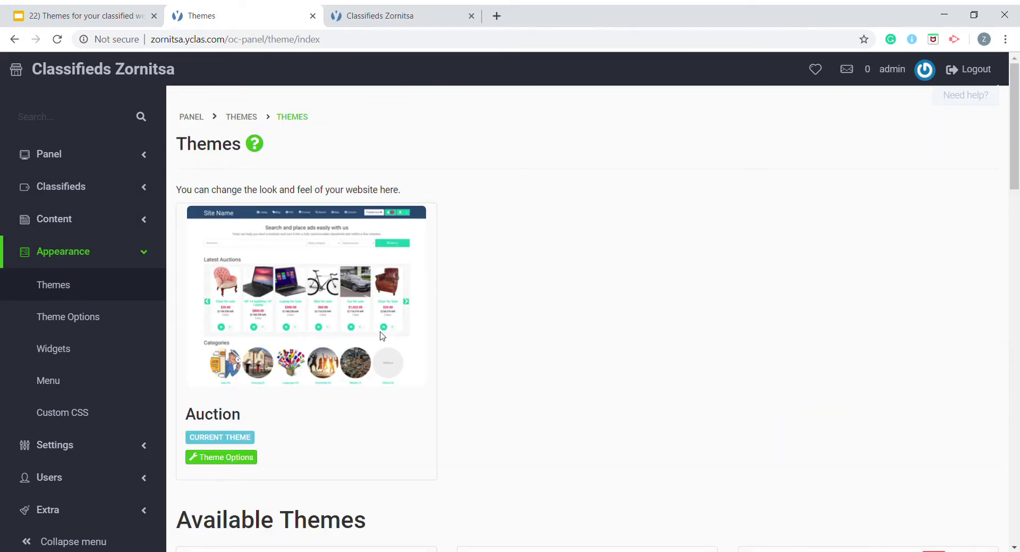
pyautogui.scroll(-6, 469, 268)
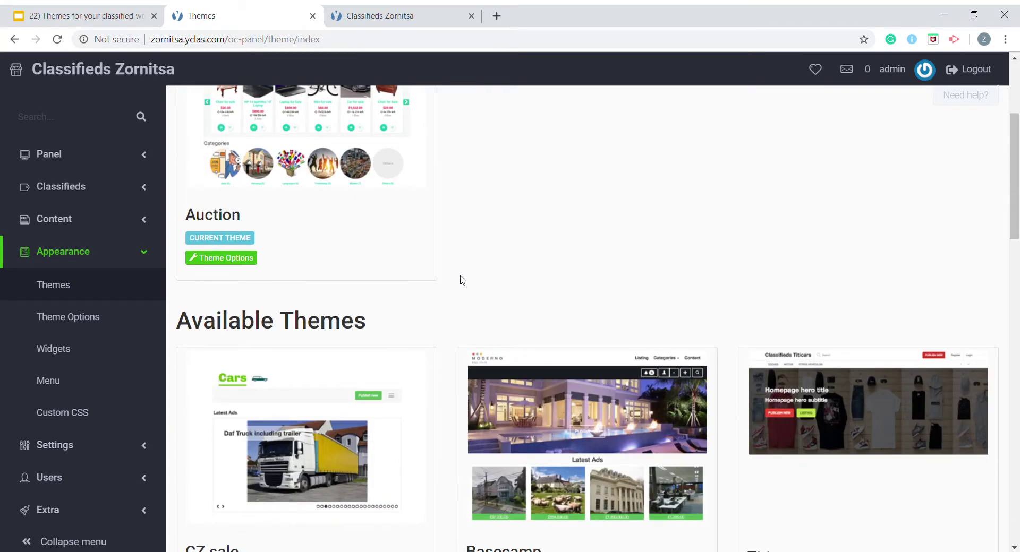
pyautogui.scroll(-5, 435, 295)
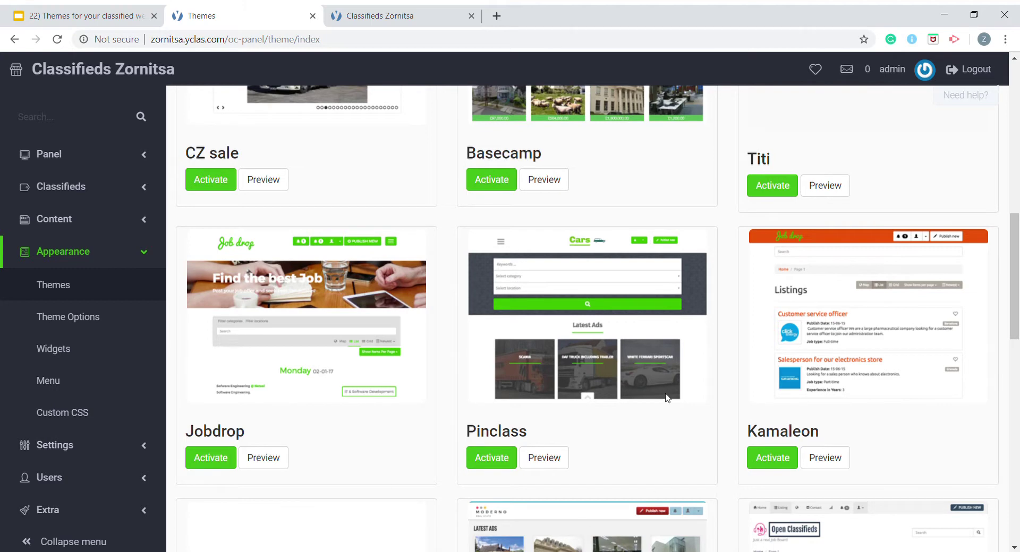
pyautogui.scroll(-4, 518, 339)
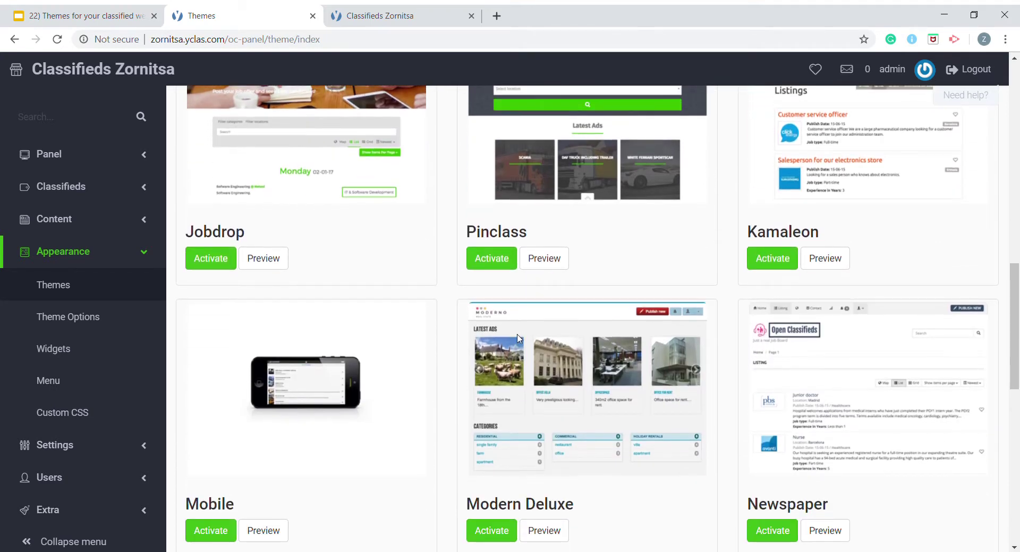
pyautogui.scroll(-2, 510, 366)
pyautogui.scroll(-4, 492, 382)
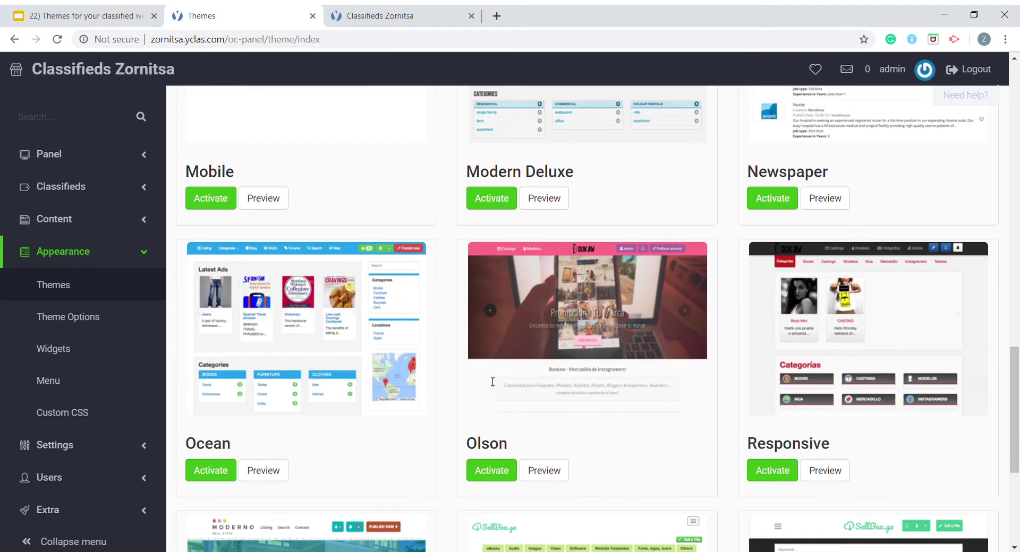
pyautogui.scroll(-5, 490, 381)
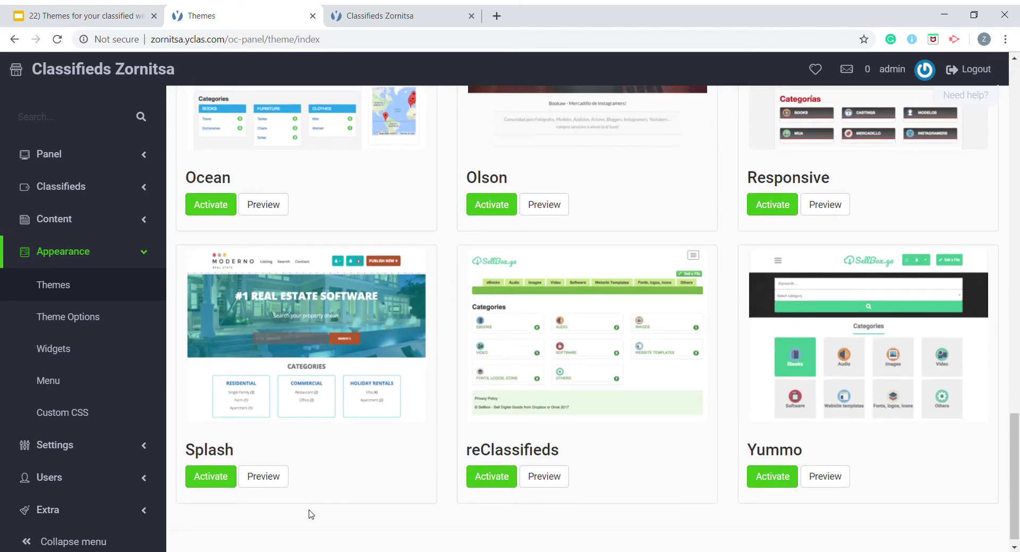
# Preview the Splash theme and look through its demo homepage from header to footer
pyautogui.click(276, 478)
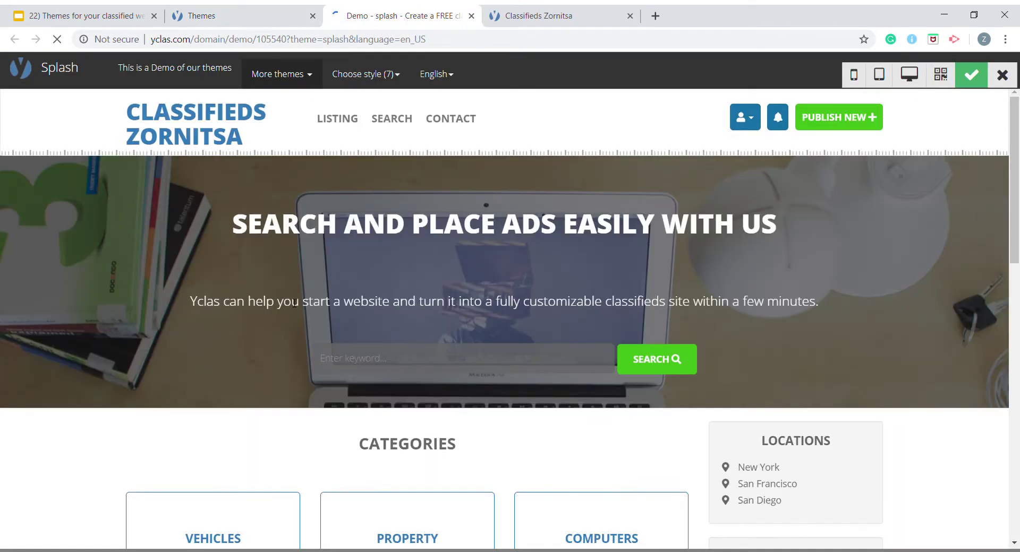
pyautogui.scroll(-8, 697, 250)
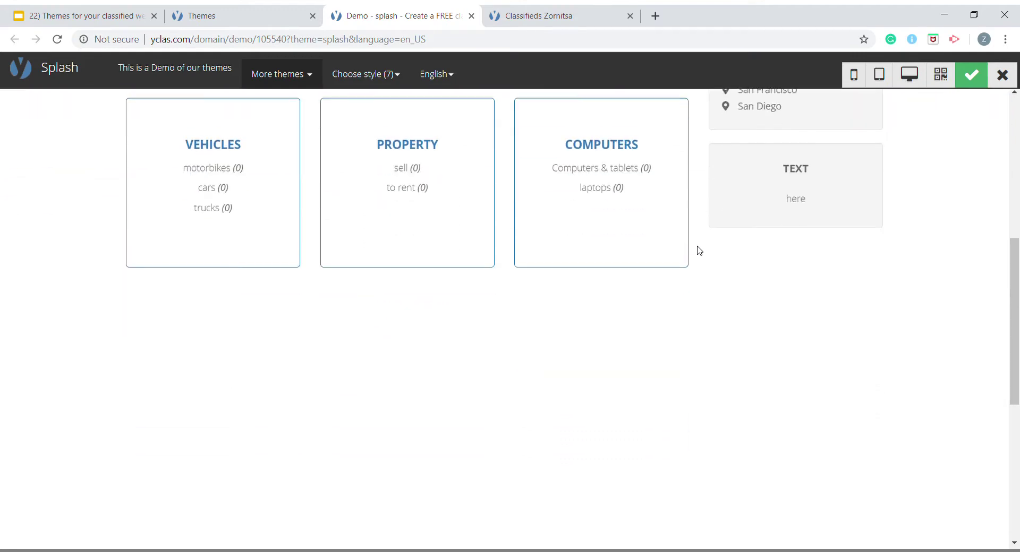
pyautogui.scroll(-6, 697, 250)
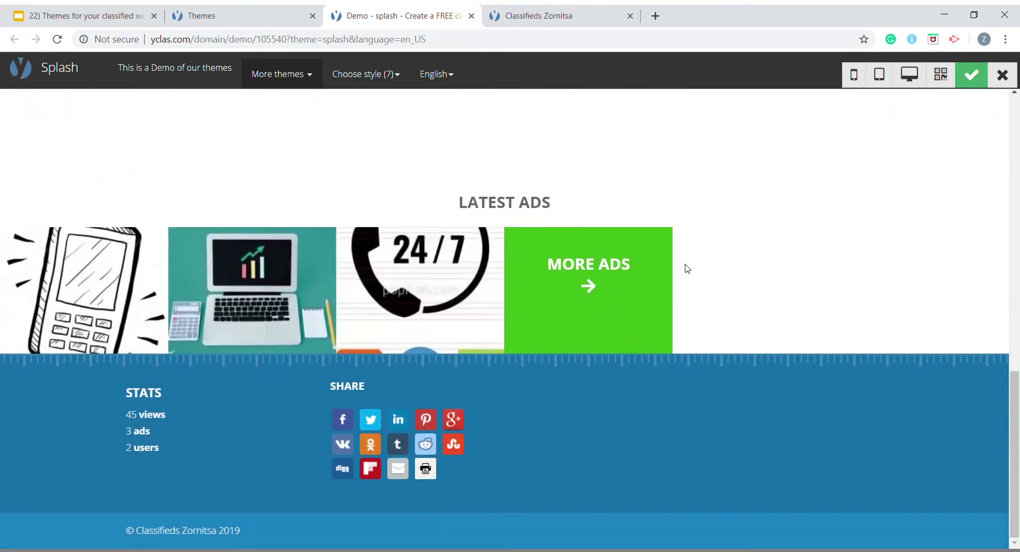
pyautogui.scroll(14, 766, 284)
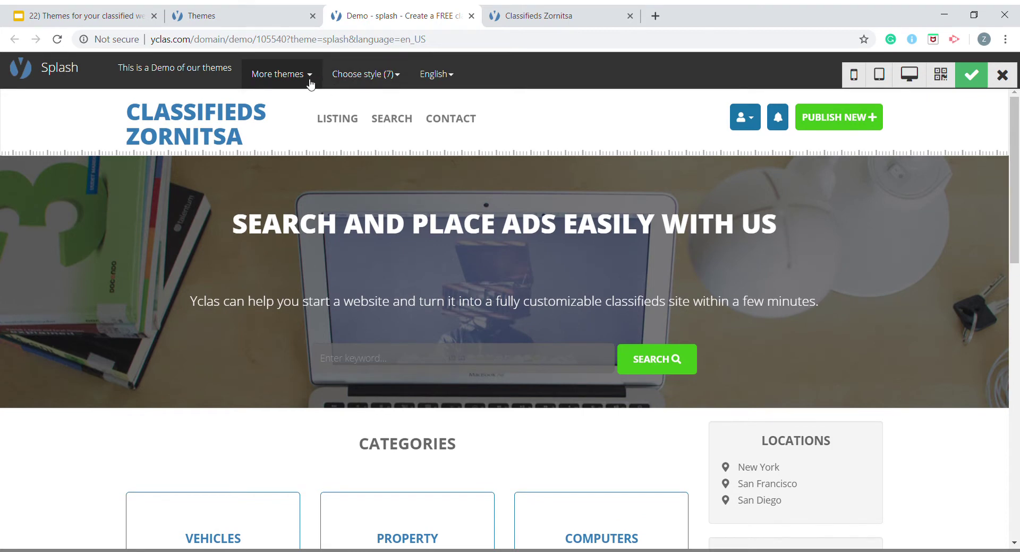
# Switch the theme demo to Pinclass and look through its homepage
pyautogui.click(310, 81)
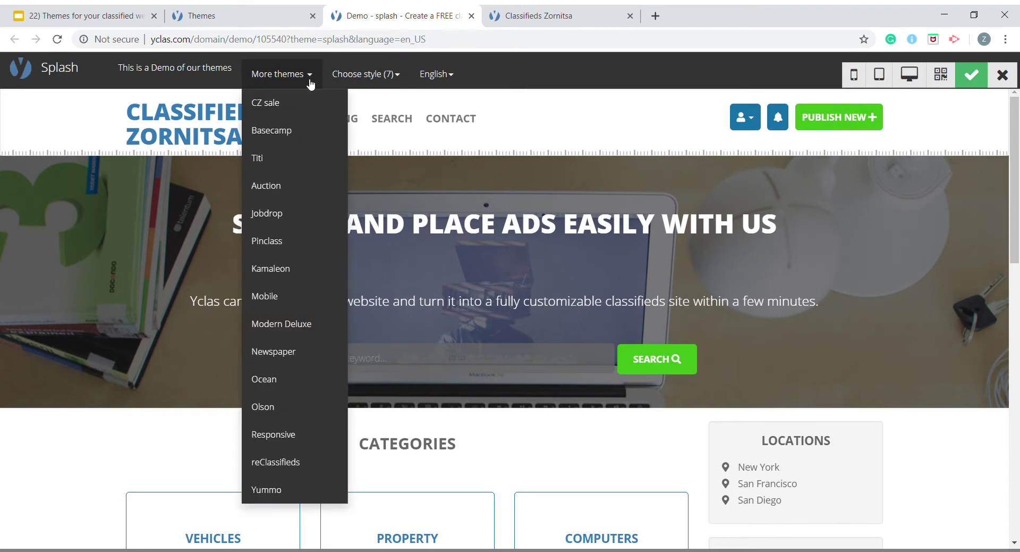
pyautogui.click(282, 245)
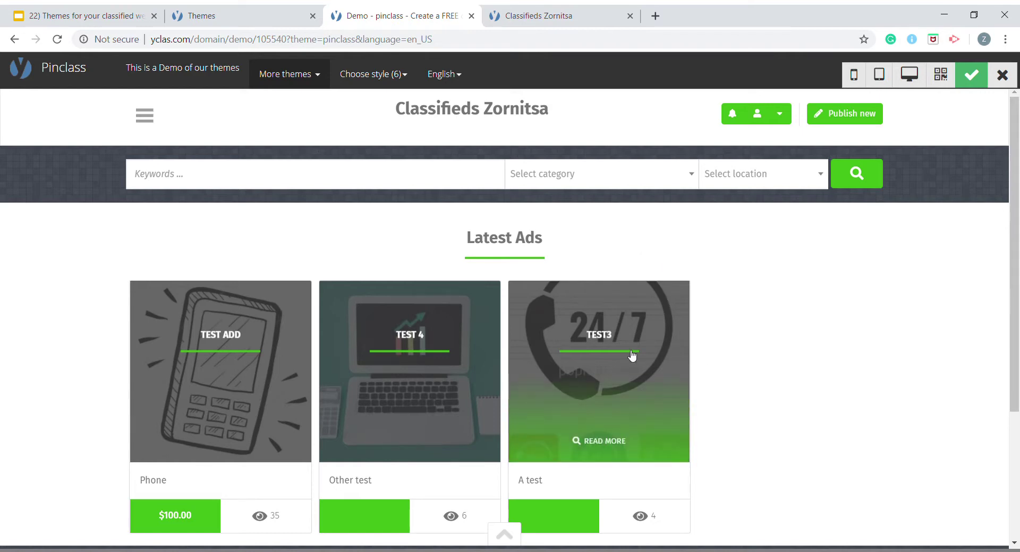
pyautogui.scroll(-4, 769, 234)
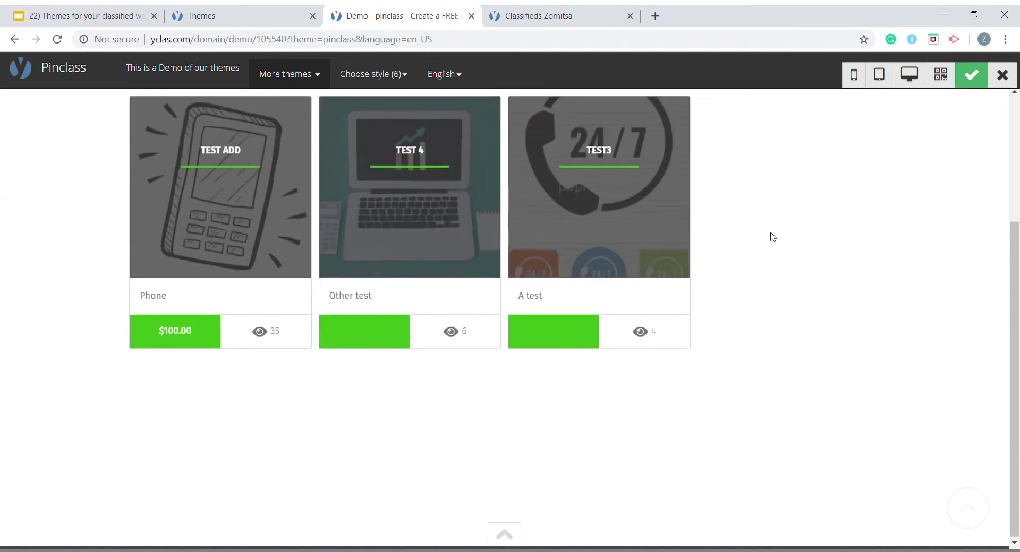
pyautogui.scroll(4, 786, 331)
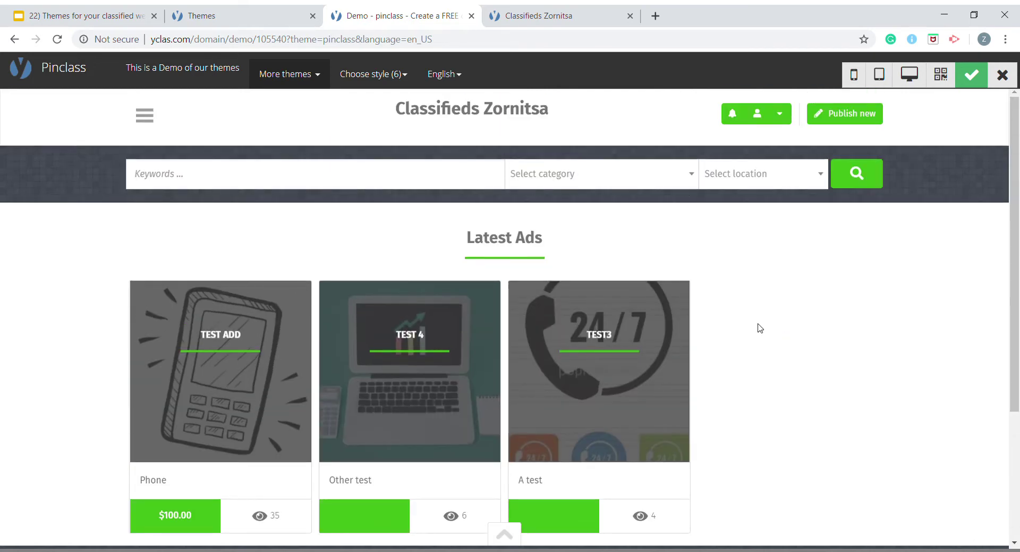
pyautogui.scroll(-4, 760, 328)
pyautogui.scroll(4, 760, 328)
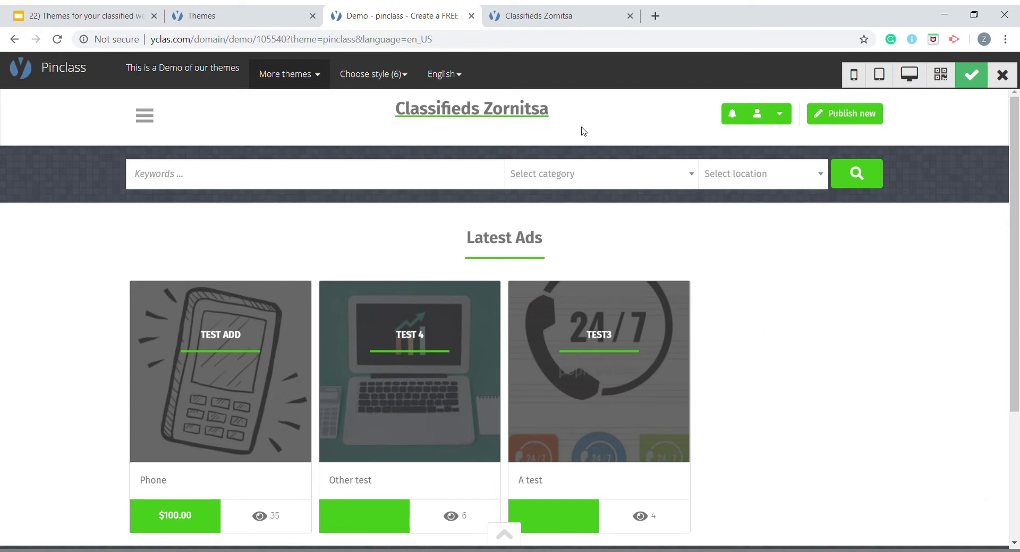
# Switch the theme demo to Modern Deluxe, look through its homepage, and return to the Google Slides presentation
pyautogui.click(306, 75)
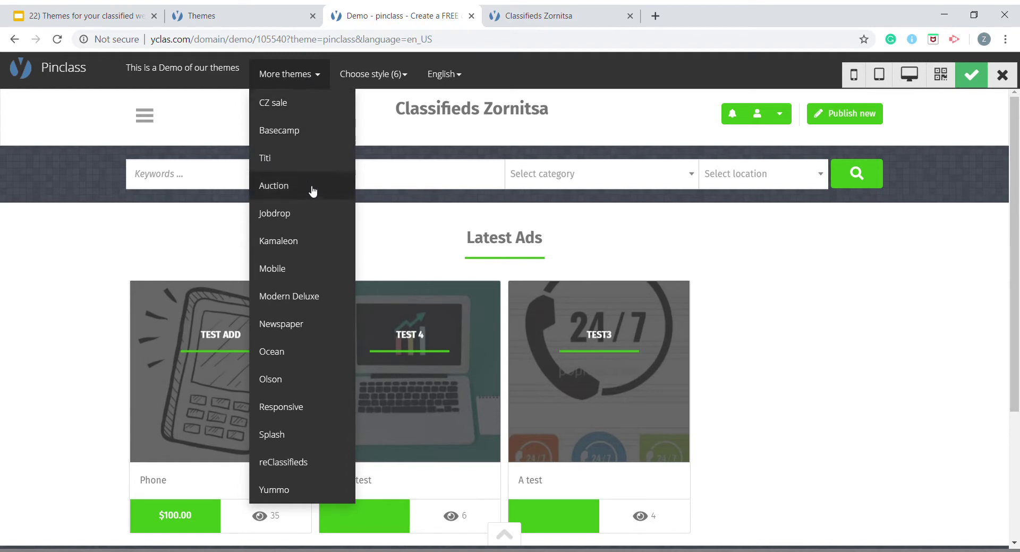
pyautogui.click(308, 296)
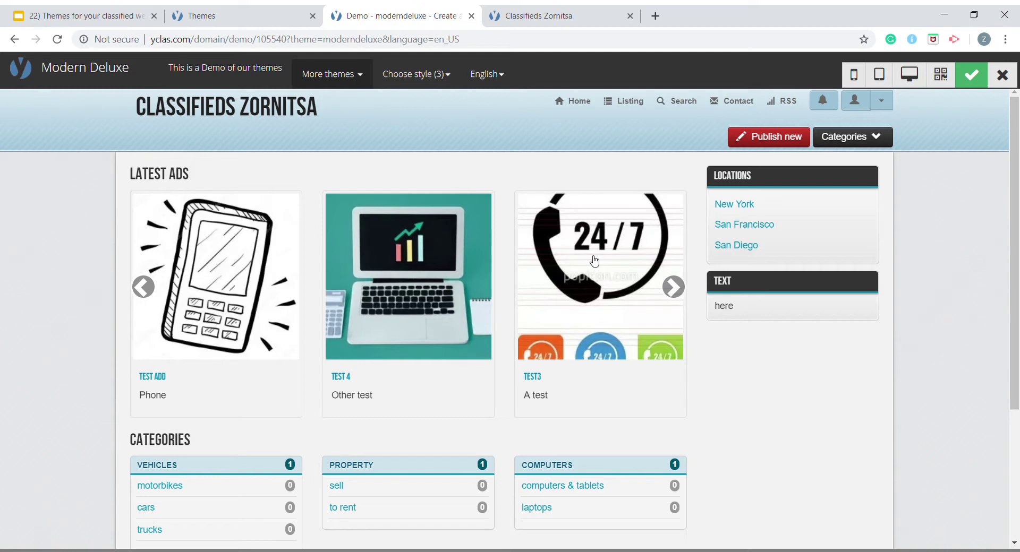
pyautogui.scroll(-1, 593, 260)
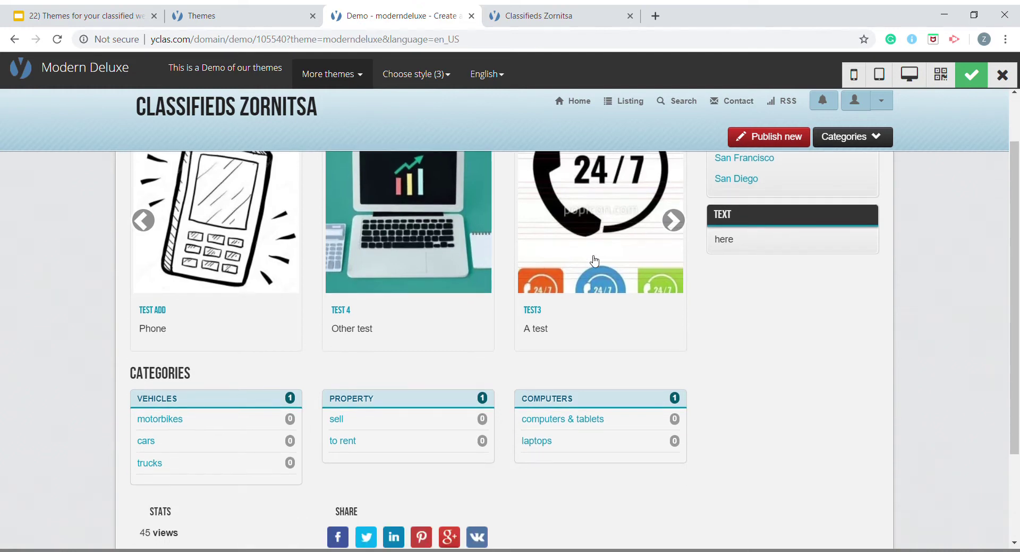
pyautogui.scroll(-2, 593, 261)
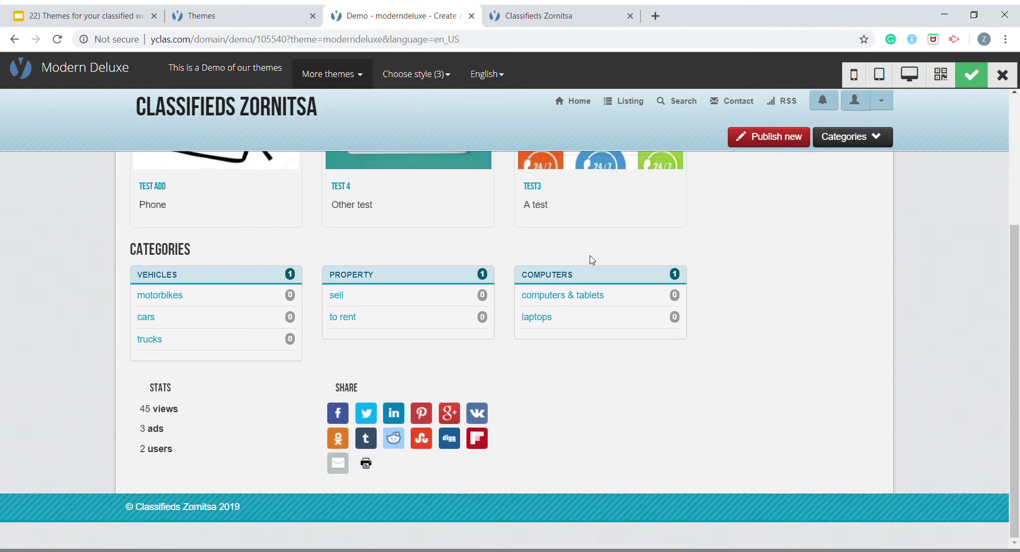
pyautogui.scroll(3, 592, 260)
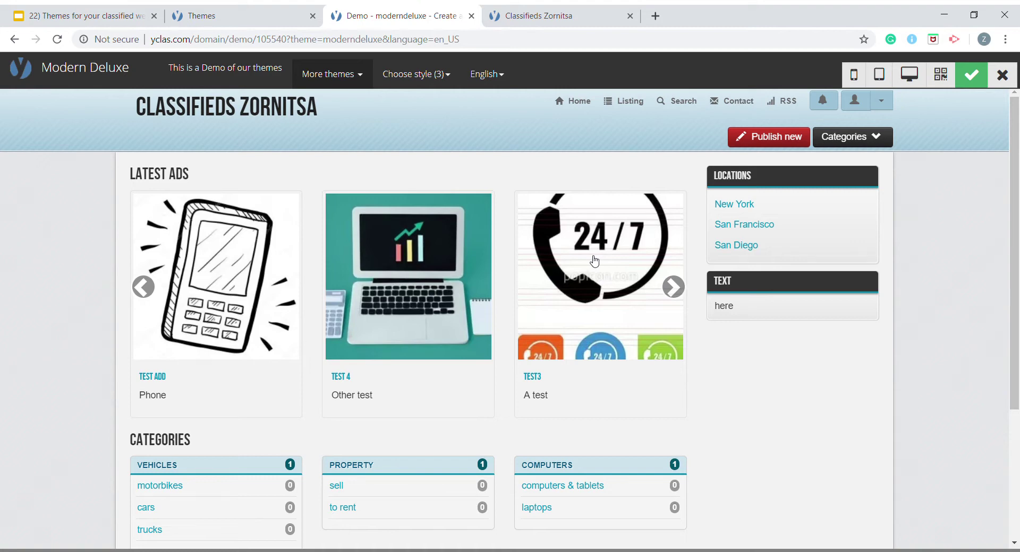
pyautogui.scroll(-1, 594, 261)
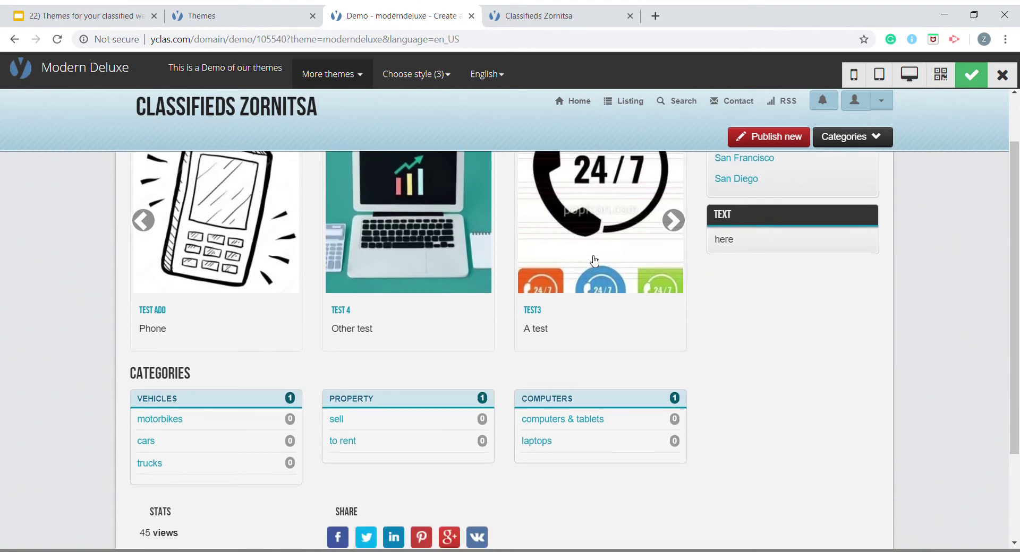
pyautogui.scroll(-3, 831, 257)
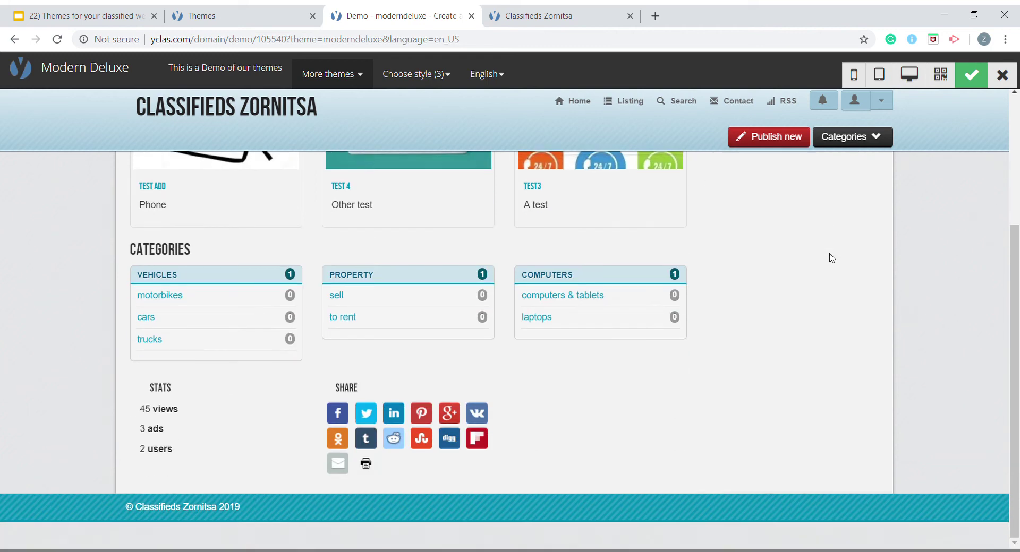
pyautogui.scroll(4, 831, 258)
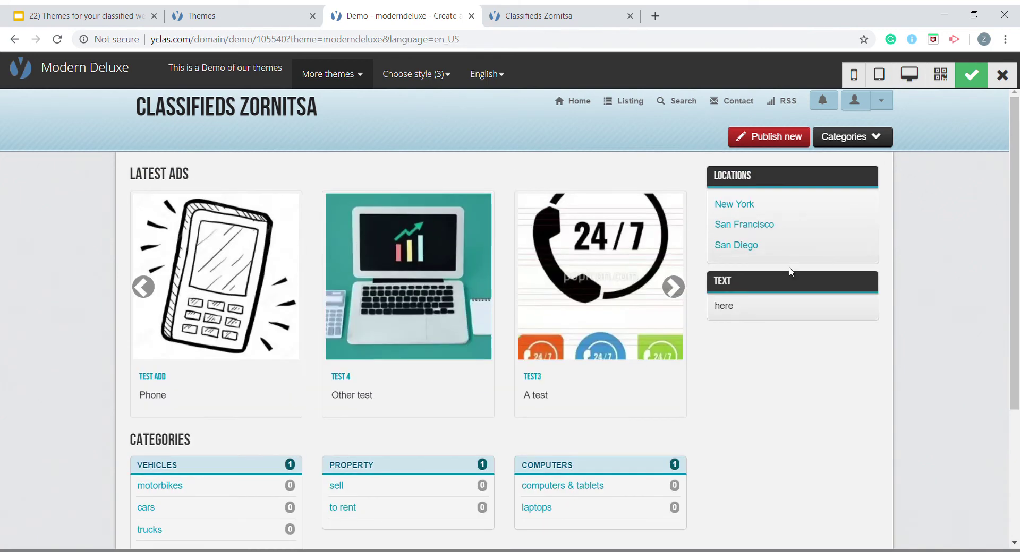
pyautogui.click(96, 13)
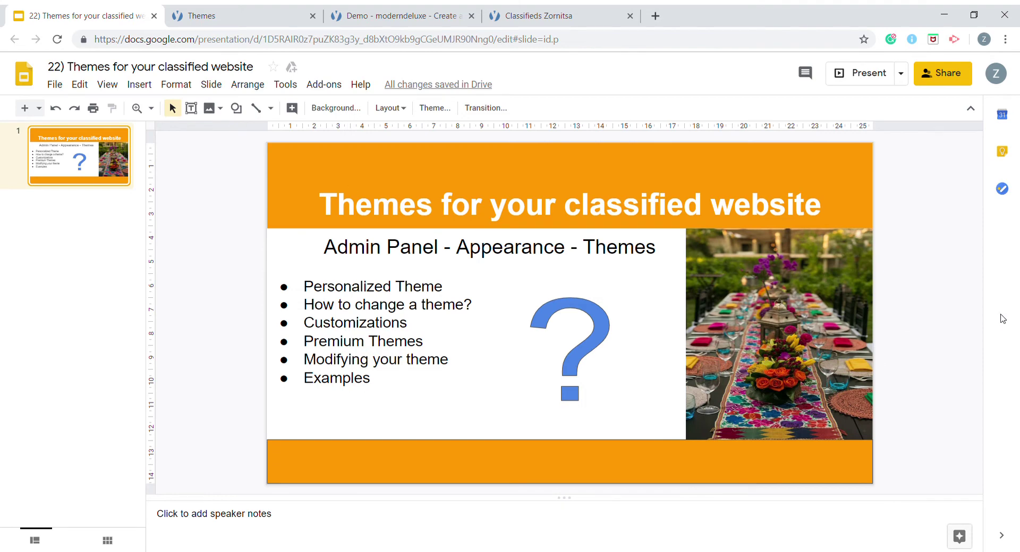